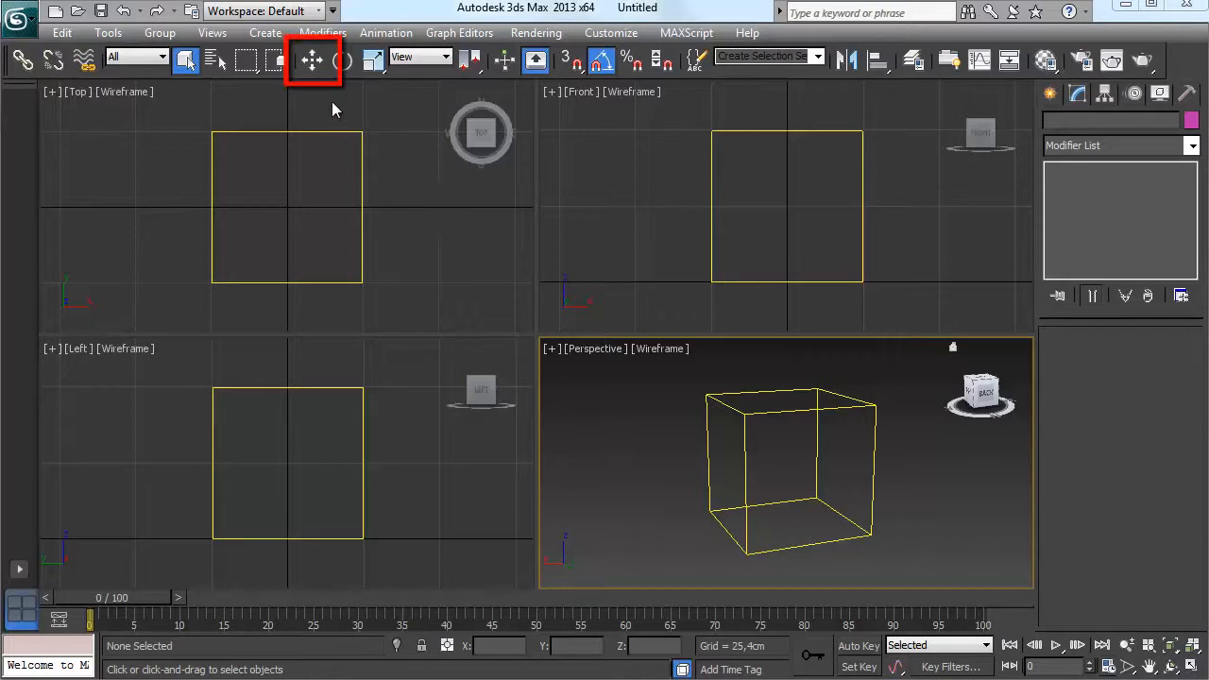
# Select the box with the Move tool and make the Perspective viewport active
pyautogui.click(314, 64)
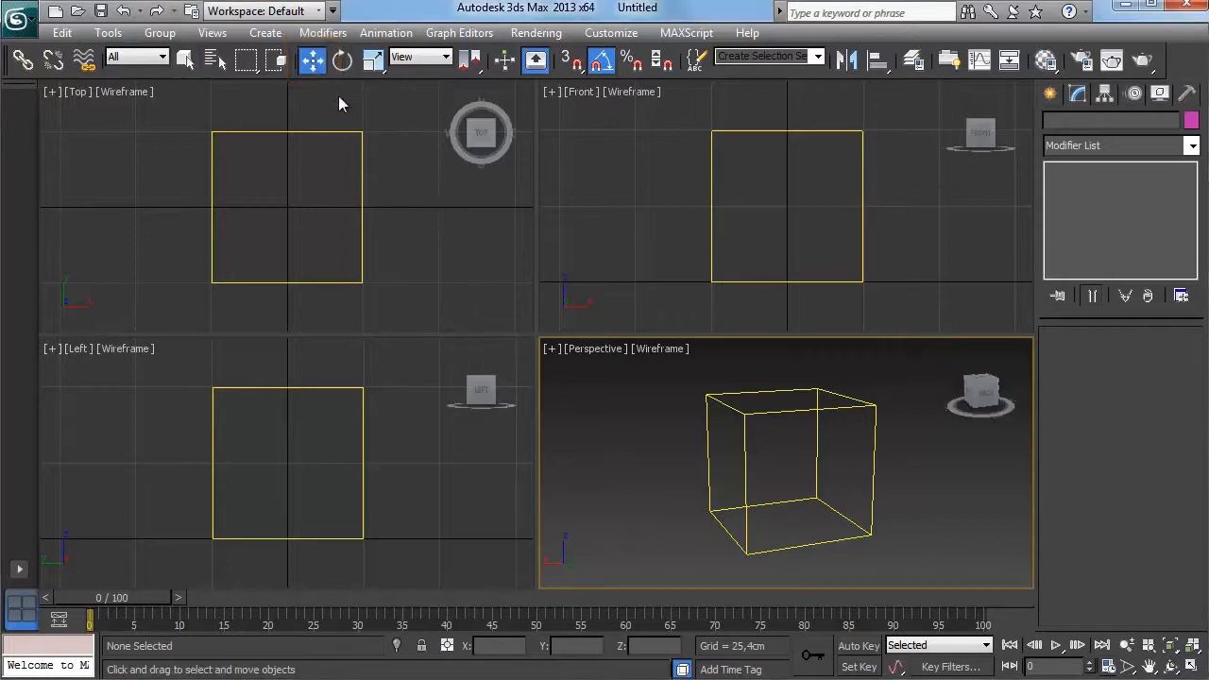
pyautogui.click(362, 217)
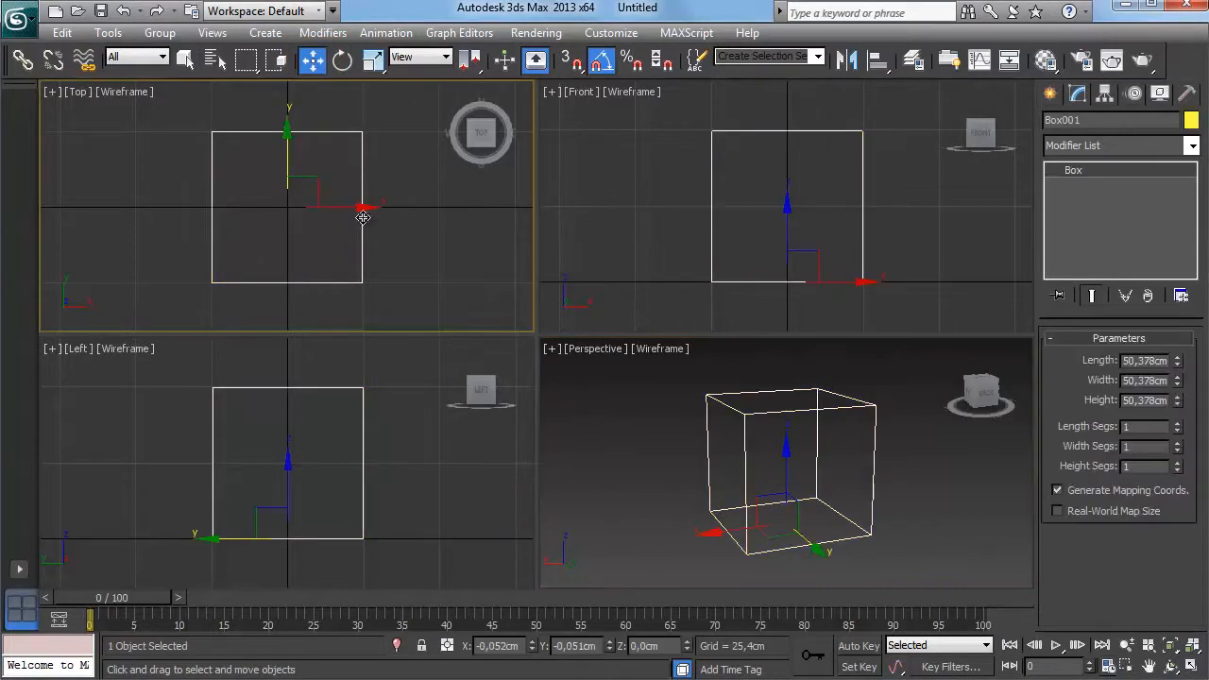
pyautogui.click(633, 418)
pyautogui.click(707, 412)
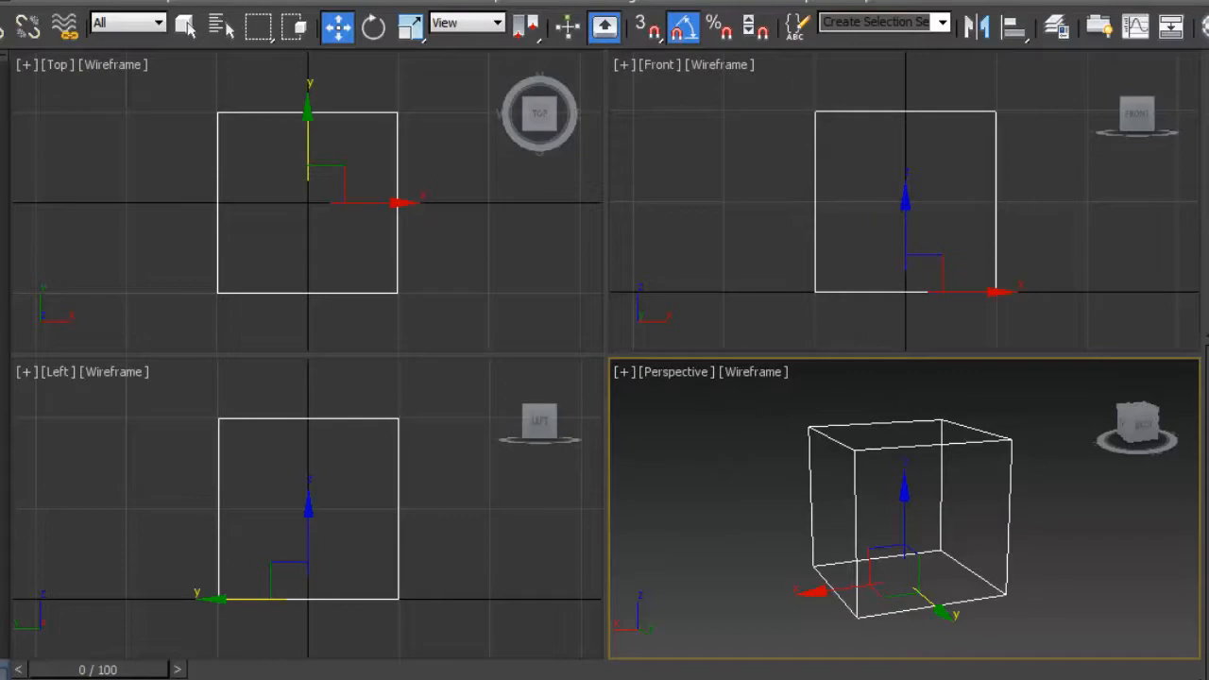
pyautogui.click(1056, 559)
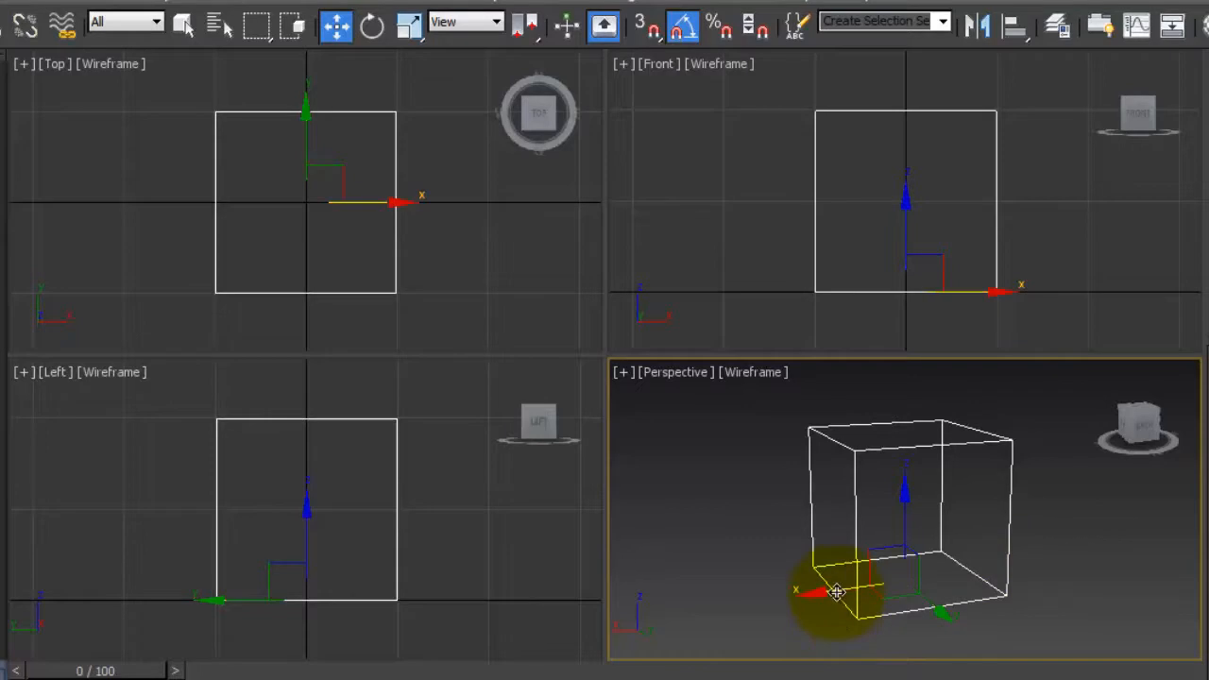
# Move the box in the Perspective viewport along the X and Y axes, including across the XY plane
pyautogui.moveTo(835, 591)
pyautogui.mouseDown()
pyautogui.moveTo(715, 592)
pyautogui.moveTo(899, 594)
pyautogui.moveTo(769, 592)
pyautogui.moveTo(763, 602)
pyautogui.moveTo(852, 598)
pyautogui.mouseUp()
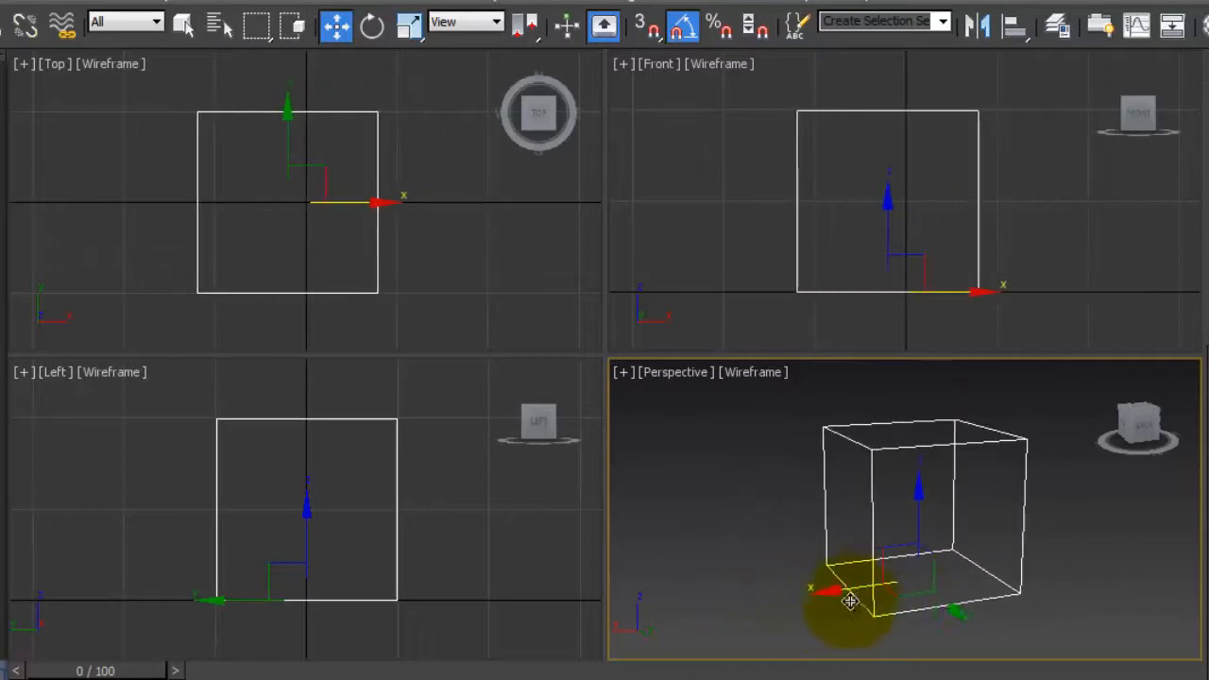
pyautogui.click(960, 607)
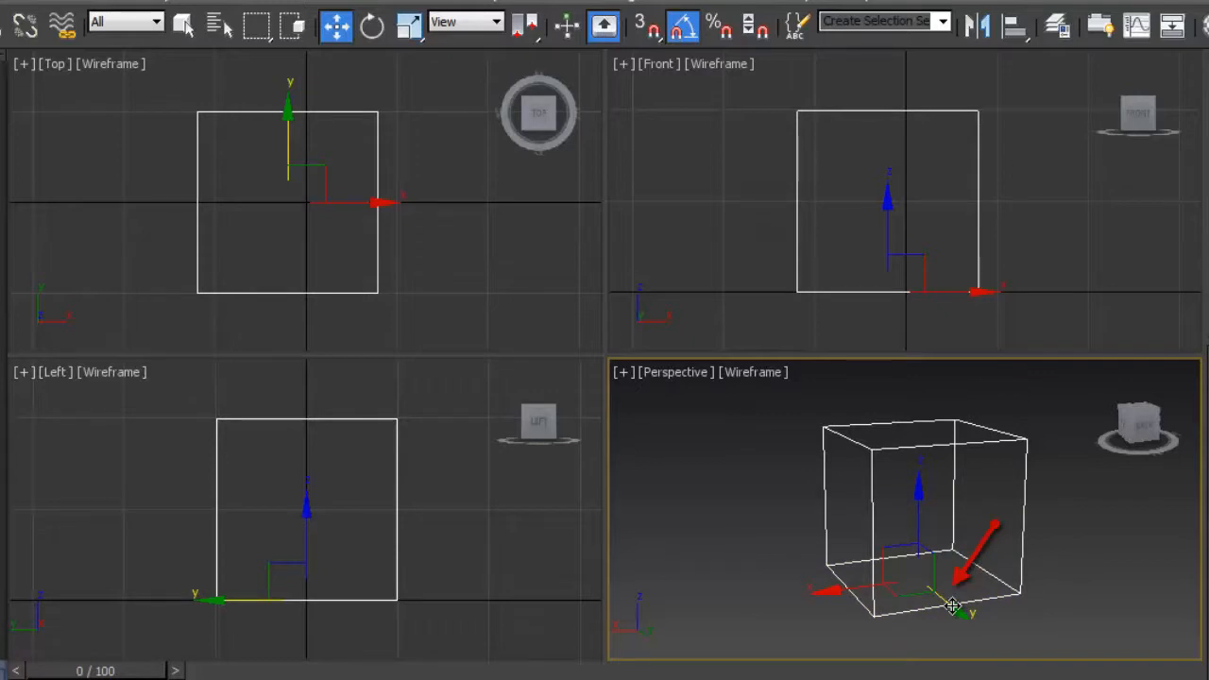
pyautogui.moveTo(952, 606)
pyautogui.mouseDown()
pyautogui.moveTo(992, 637)
pyautogui.moveTo(917, 558)
pyautogui.moveTo(985, 620)
pyautogui.moveTo(966, 599)
pyautogui.moveTo(954, 619)
pyautogui.moveTo(912, 621)
pyautogui.mouseUp()
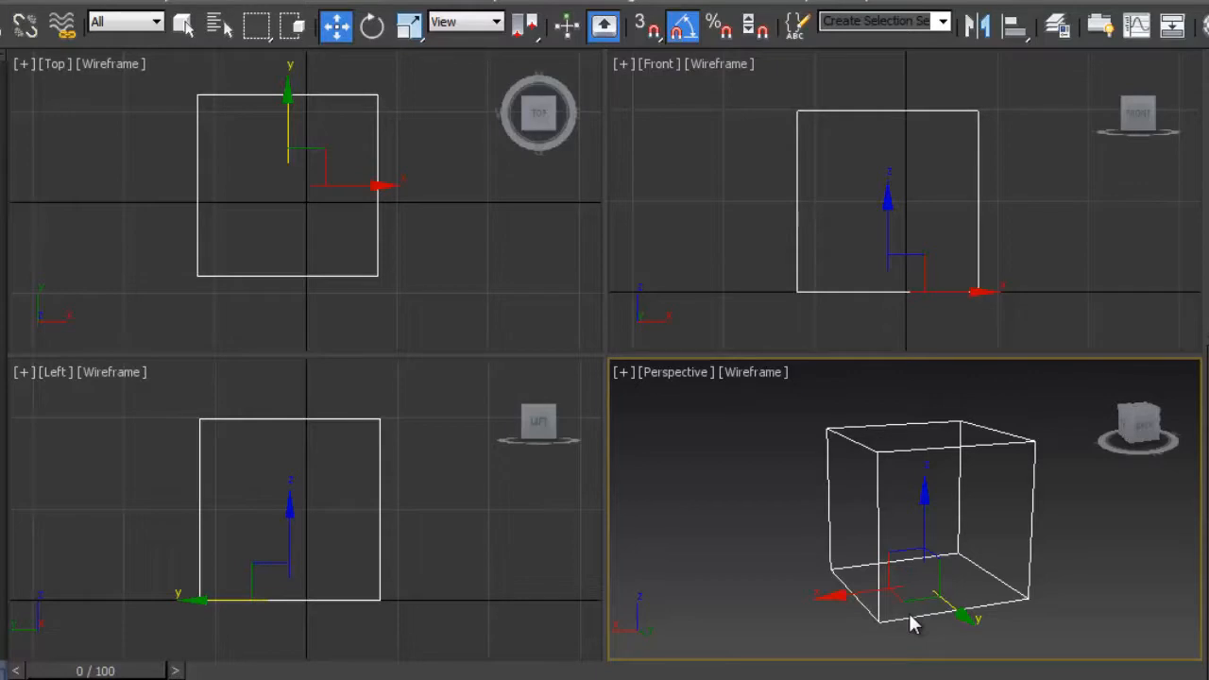
pyautogui.moveTo(907, 601)
pyautogui.mouseDown()
pyautogui.moveTo(897, 583)
pyautogui.moveTo(831, 563)
pyautogui.moveTo(793, 590)
pyautogui.moveTo(862, 636)
pyautogui.moveTo(944, 614)
pyautogui.moveTo(912, 553)
pyautogui.moveTo(869, 558)
pyautogui.moveTo(832, 605)
pyautogui.moveTo(863, 637)
pyautogui.moveTo(889, 599)
pyautogui.mouseUp()
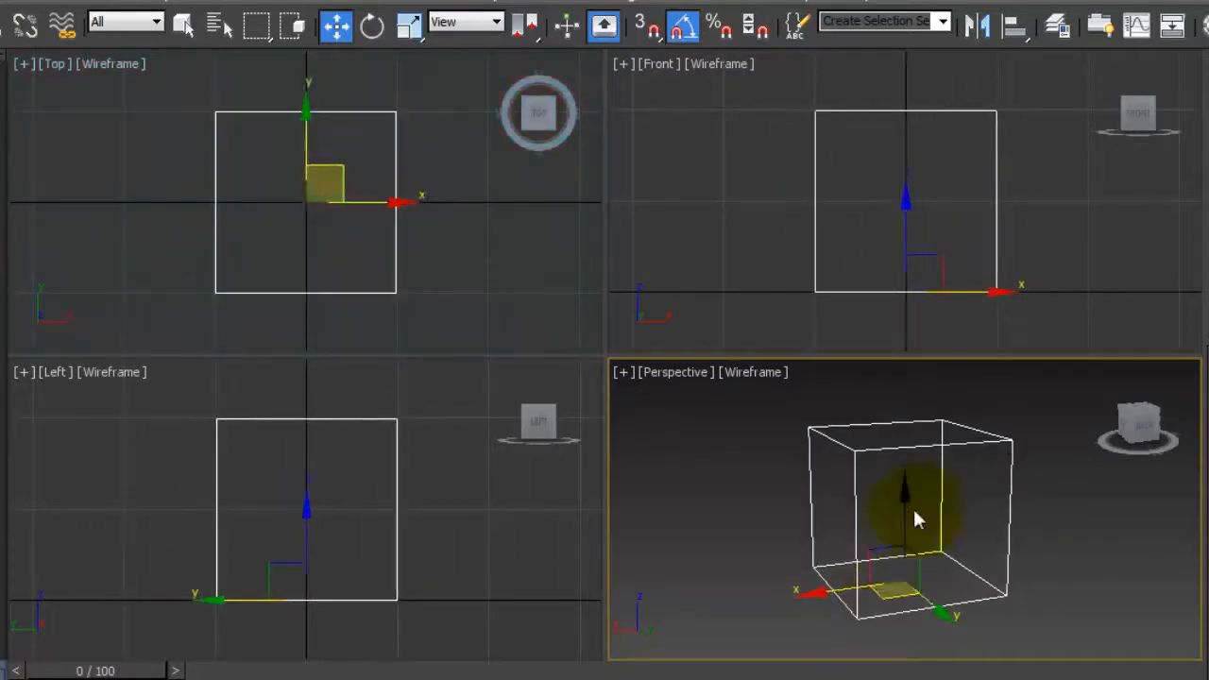
# Move the box upward along the Z axis and shift it within the vertical planes of the Move gizmo
pyautogui.moveTo(898, 510); pyautogui.dragTo(912, 463)
pyautogui.moveTo(843, 545); pyautogui.dragTo(840, 572)
pyautogui.moveTo(869, 510); pyautogui.dragTo(851, 548)
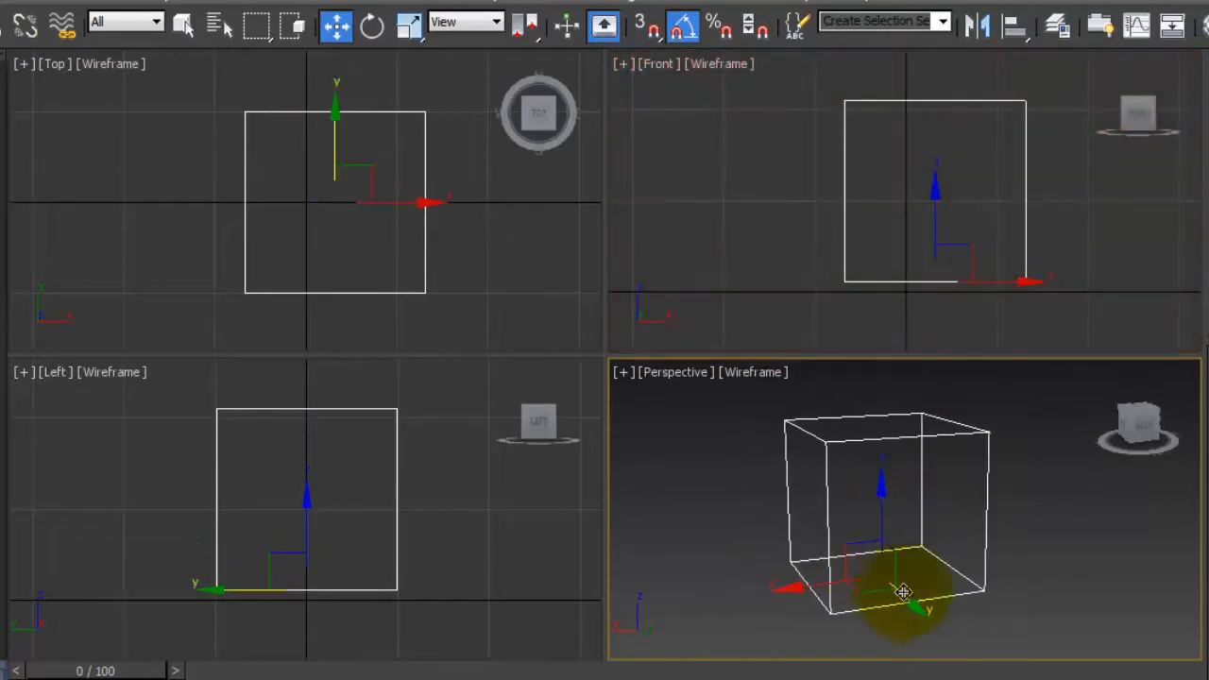
pyautogui.moveTo(908, 596)
pyautogui.mouseDown()
pyautogui.moveTo(942, 632)
pyautogui.moveTo(912, 591)
pyautogui.mouseUp()
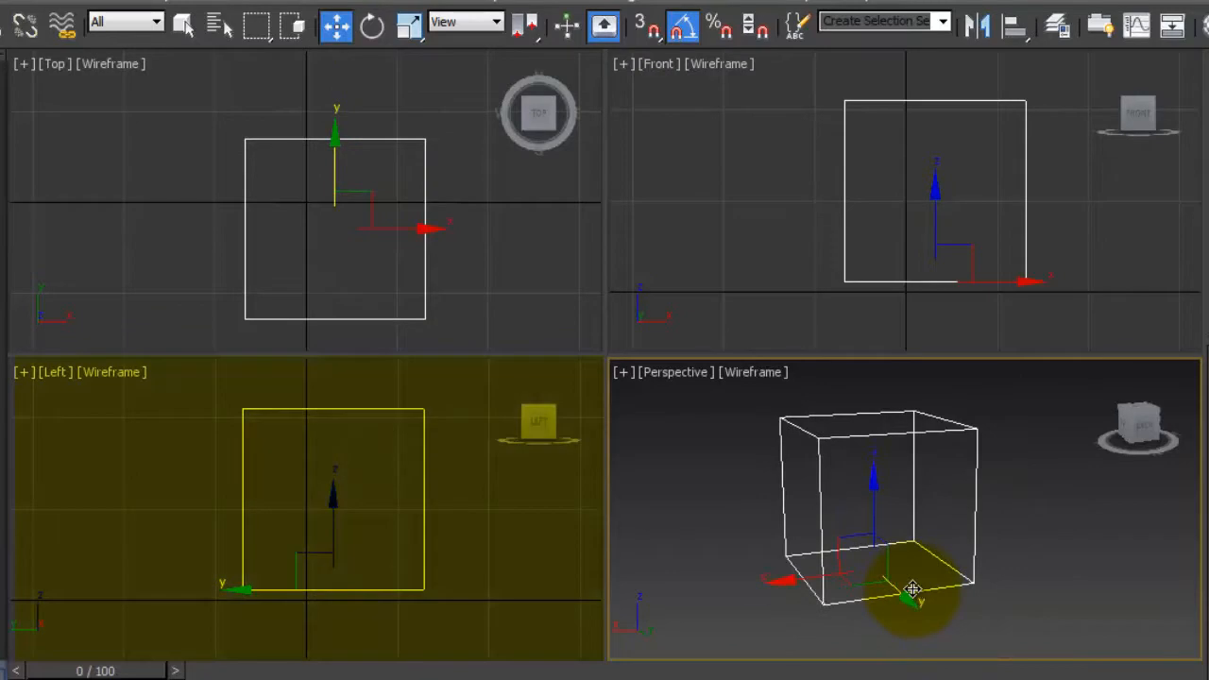
pyautogui.moveTo(872, 501)
pyautogui.mouseDown()
pyautogui.moveTo(871, 445)
pyautogui.moveTo(878, 510)
pyautogui.mouseUp()
pyautogui.moveTo(879, 564); pyautogui.dragTo(919, 553)
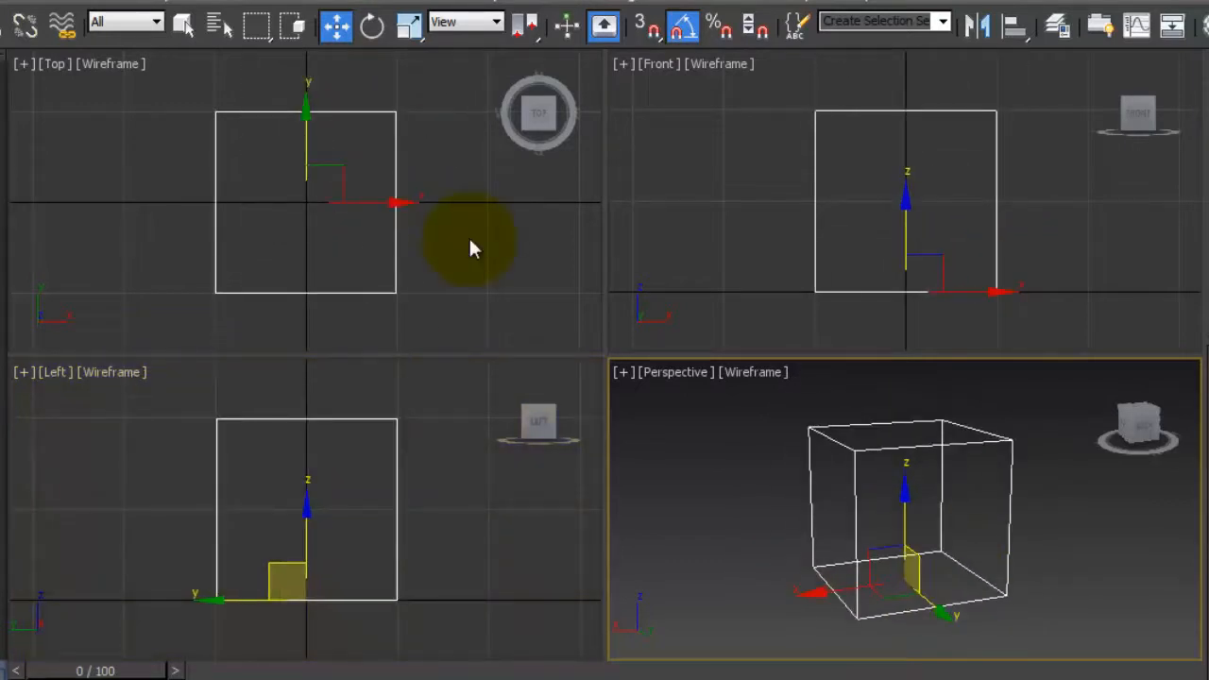
# Reselect the box and compare its gizmo axes in the Top, Front and Left viewports under the View coordinate system
pyautogui.click(471, 242)
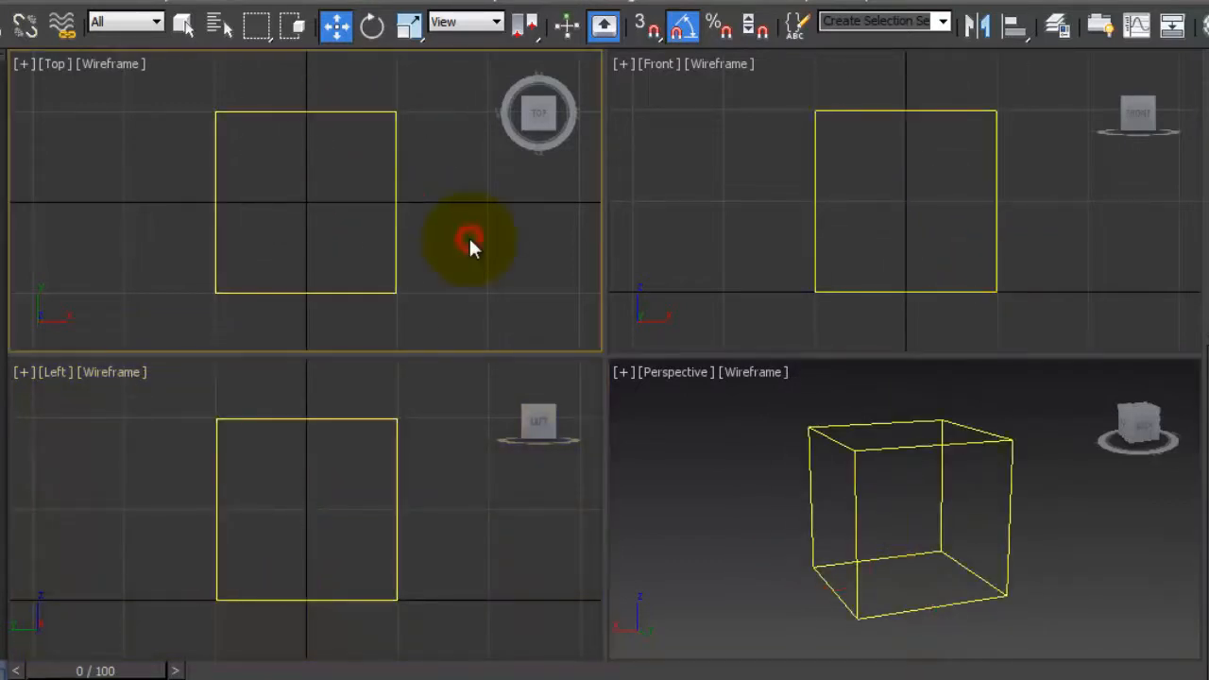
pyautogui.click(396, 245)
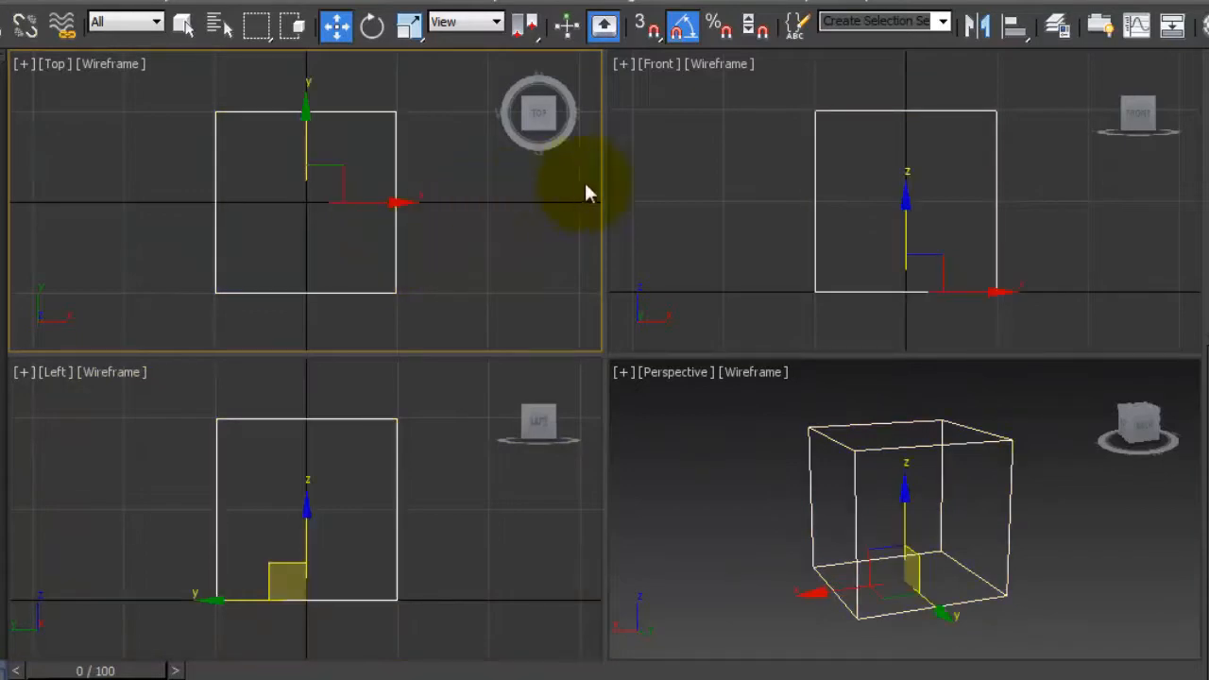
pyautogui.click(812, 209)
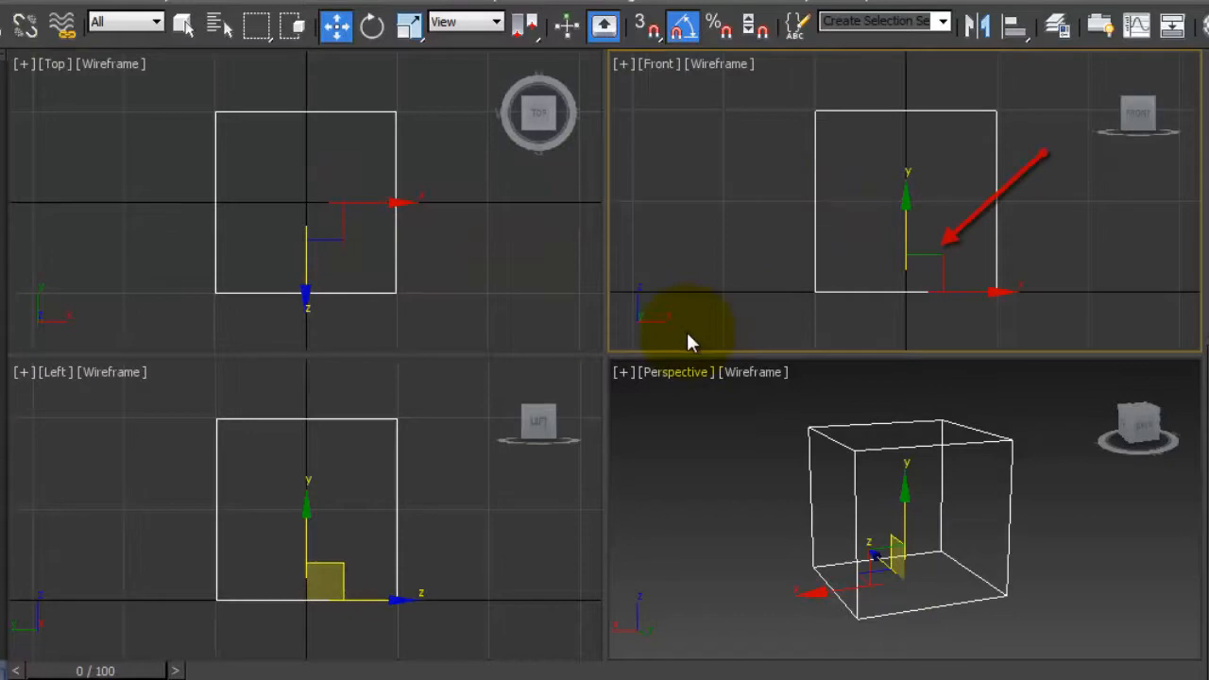
pyautogui.click(394, 459)
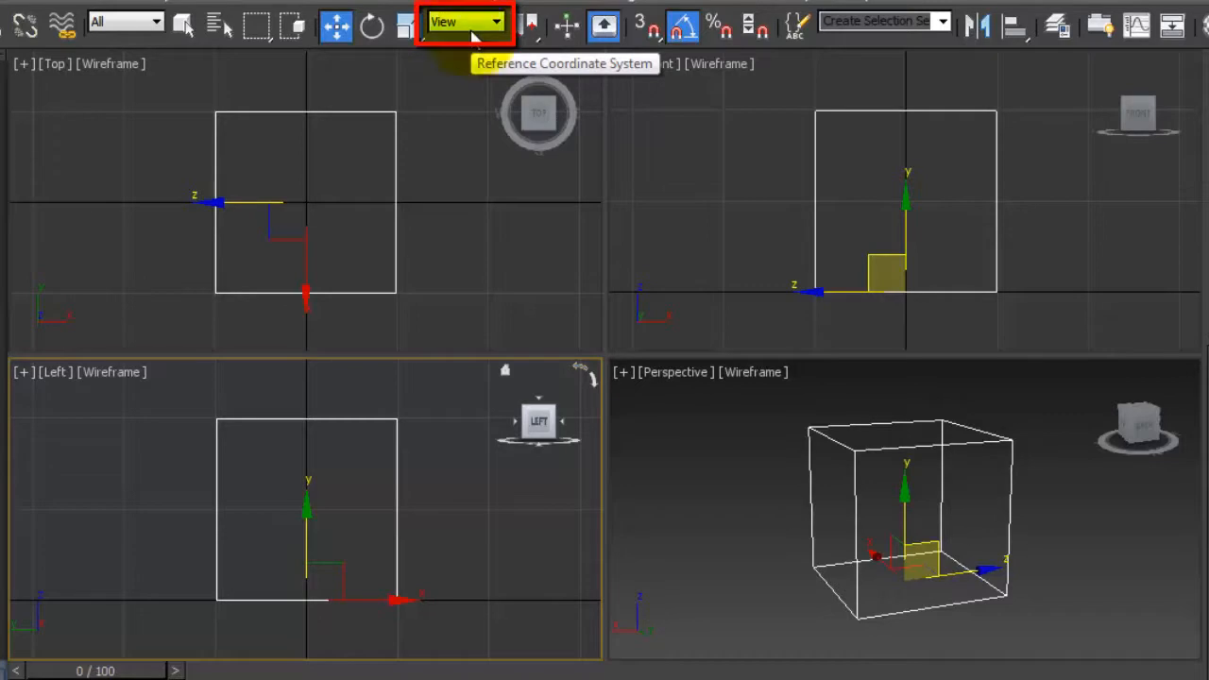
# Set the reference coordinate system to World and check the box's gizmo axes in the Front and Left viewports
pyautogui.click(472, 29)
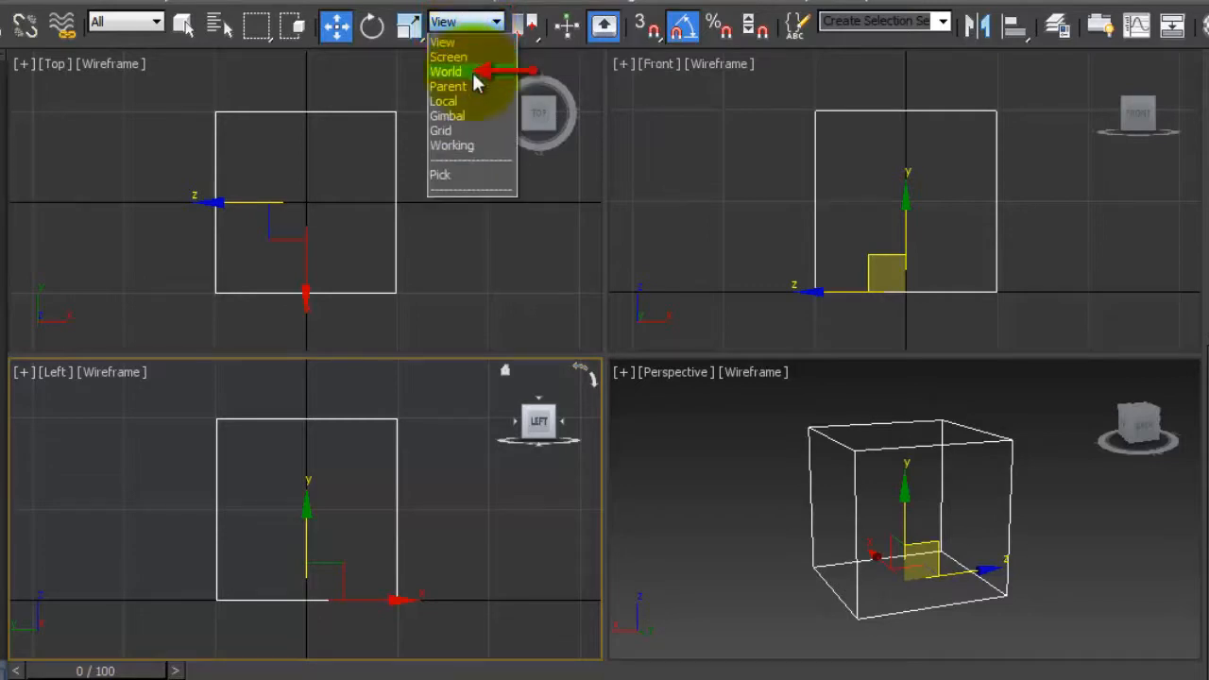
pyautogui.click(473, 74)
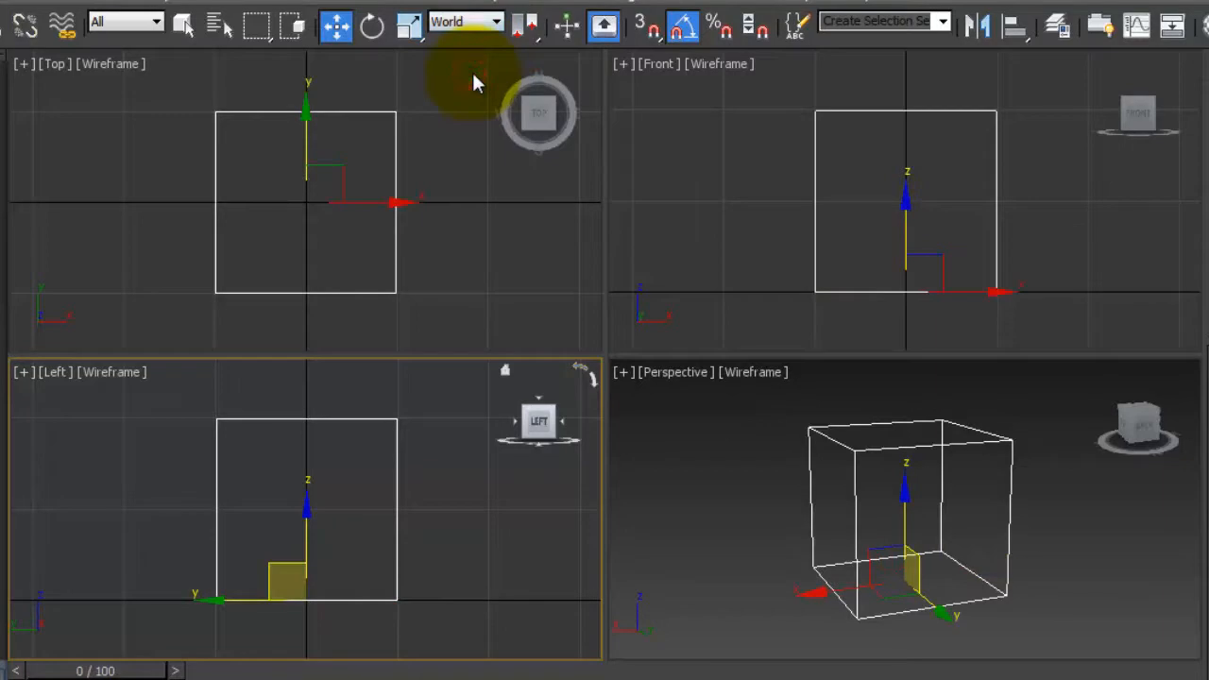
pyautogui.click(811, 217)
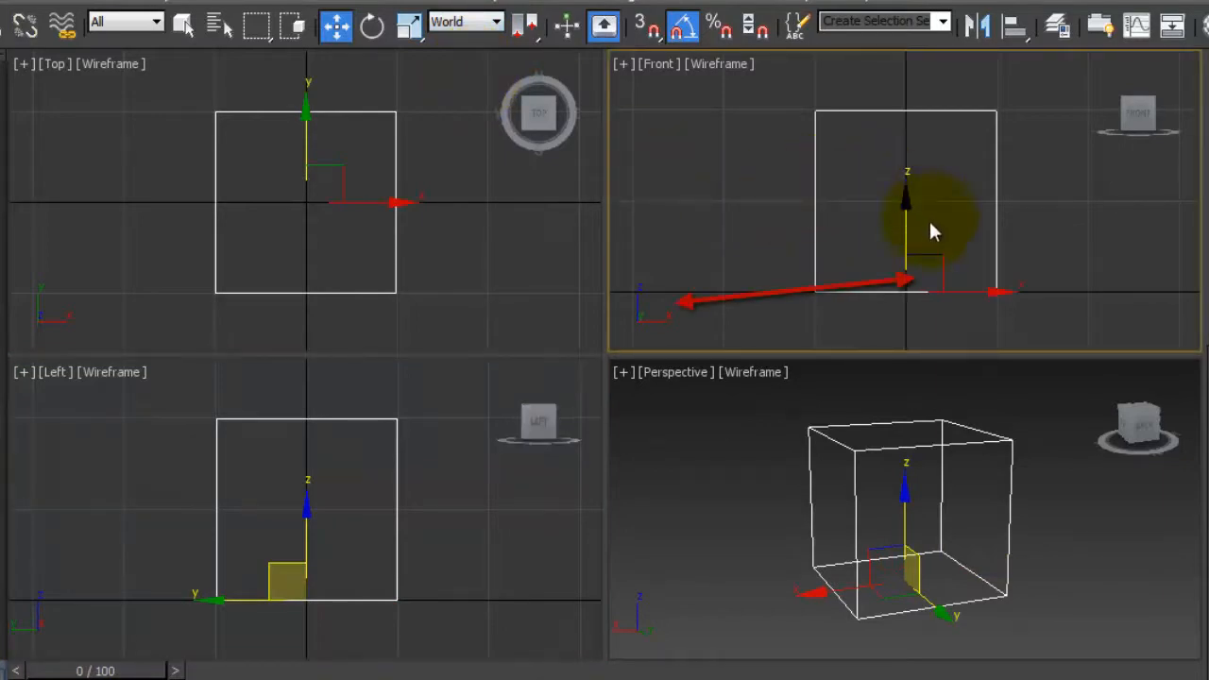
pyautogui.click(396, 482)
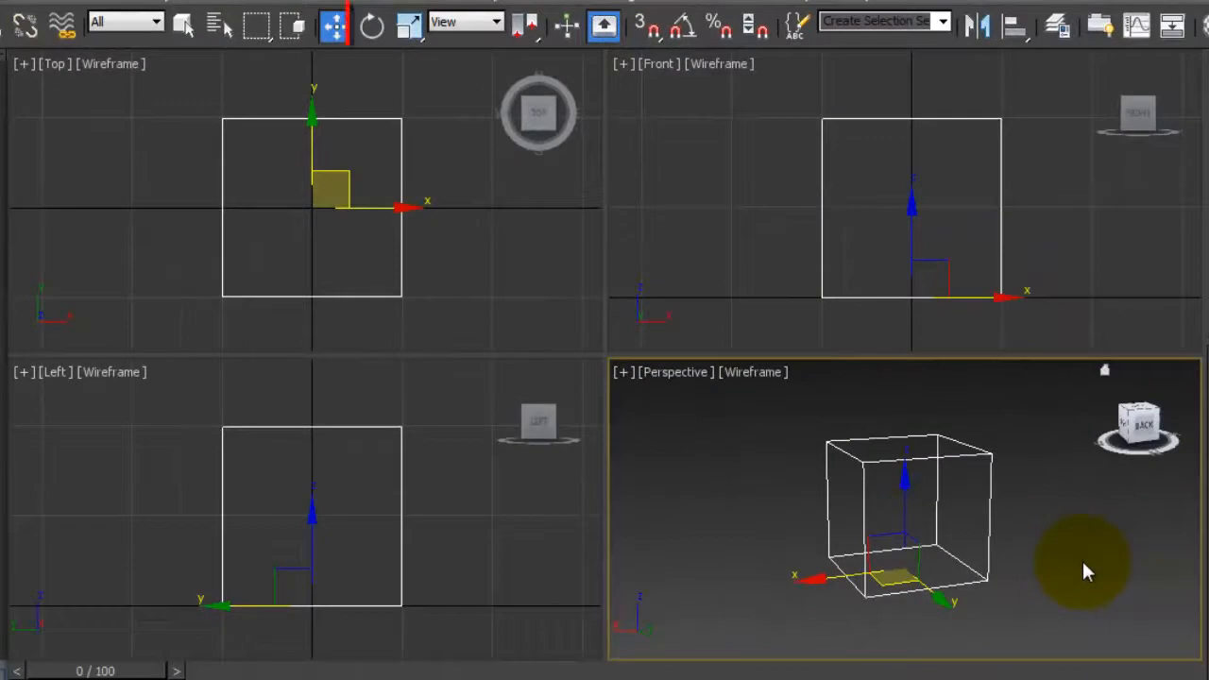
# Reselect the box with the Rotate tool and try rotating it about its individual axes and freely in the Perspective viewport
pyautogui.click(376, 36)
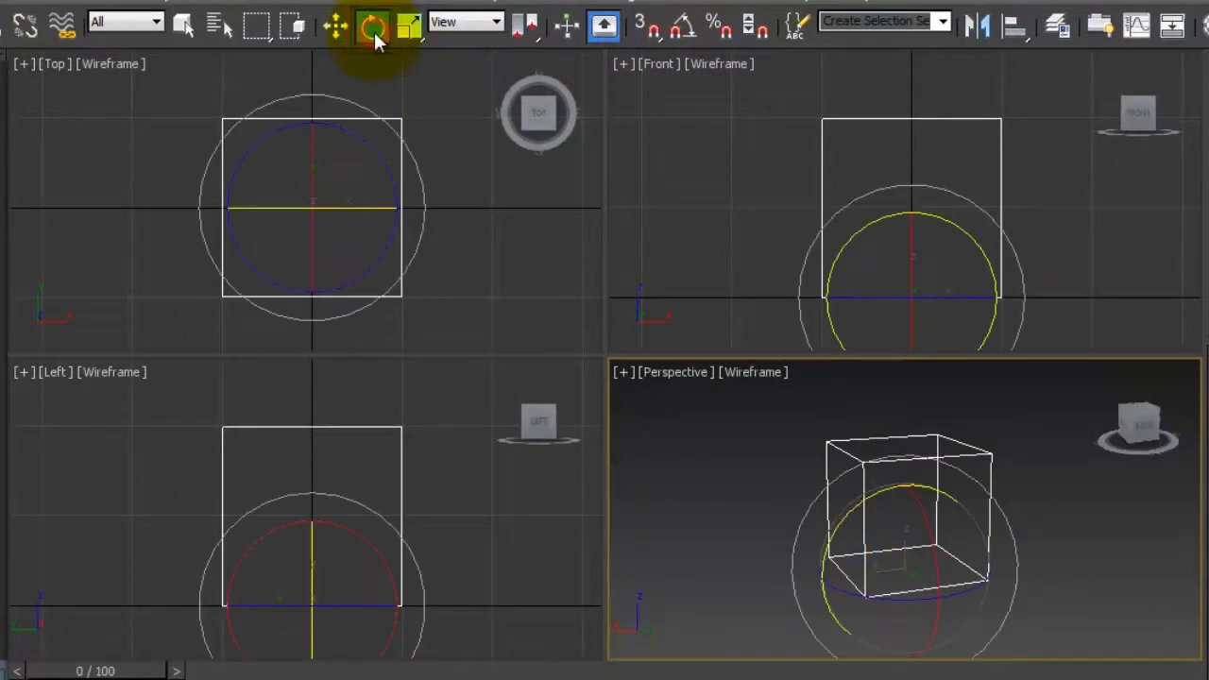
pyautogui.click(1067, 515)
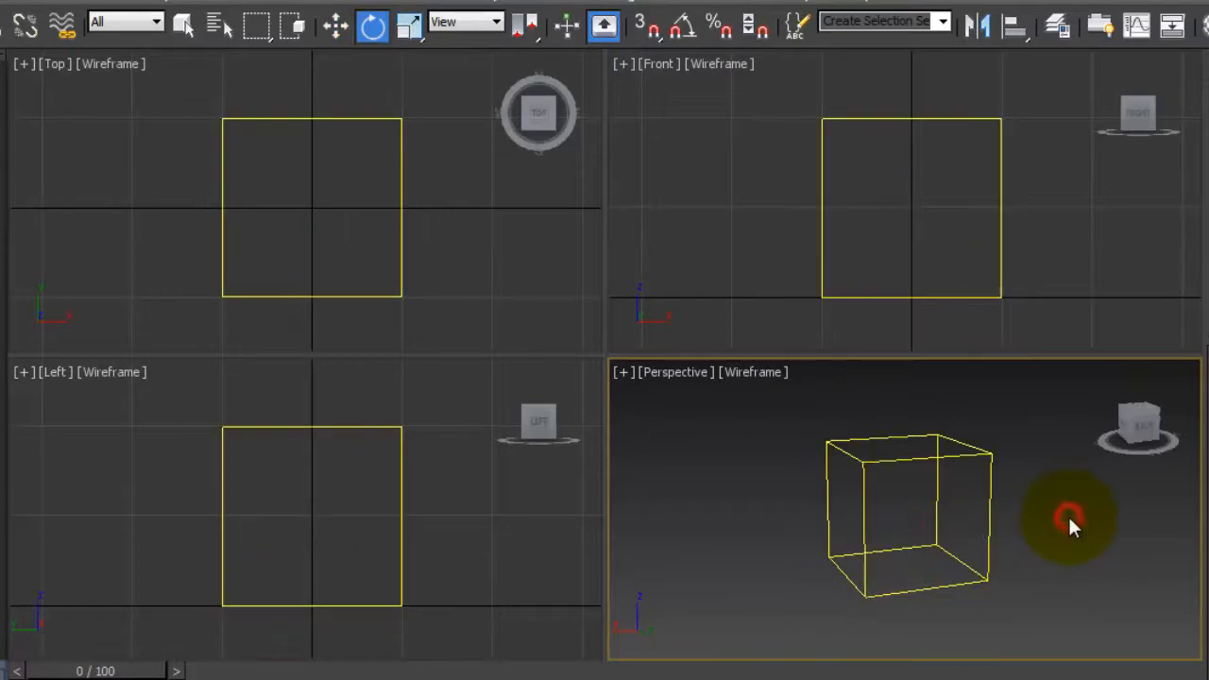
pyautogui.click(990, 526)
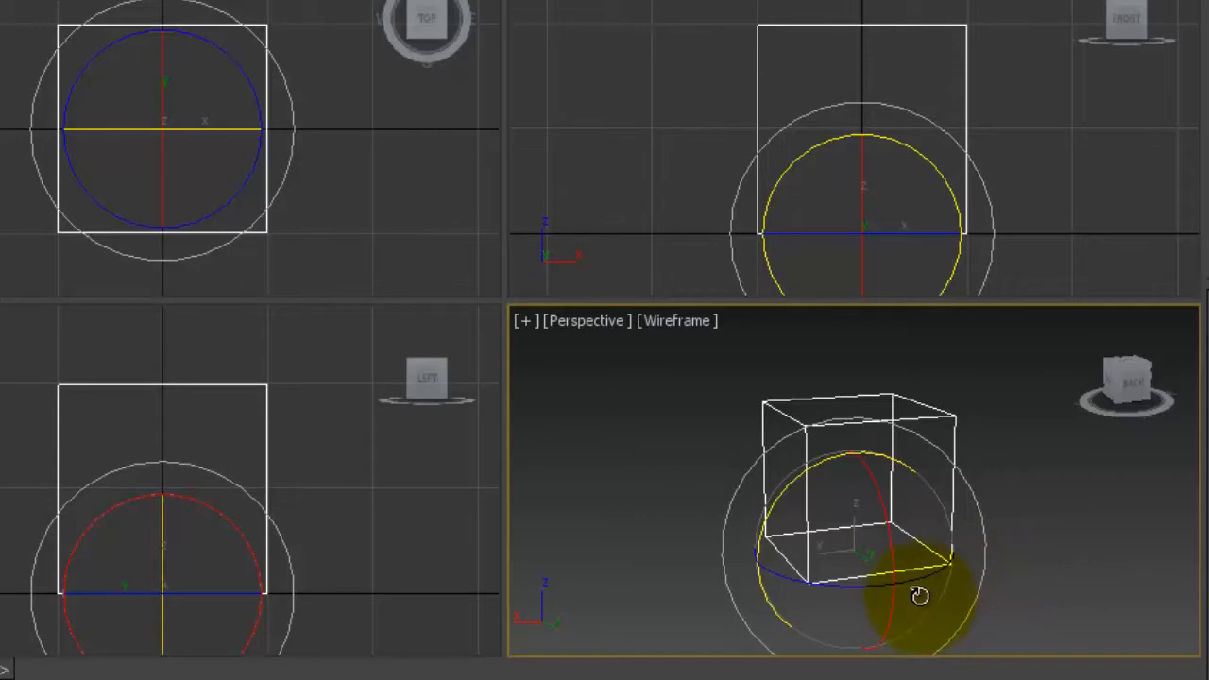
pyautogui.moveTo(919, 582); pyautogui.dragTo(844, 610)
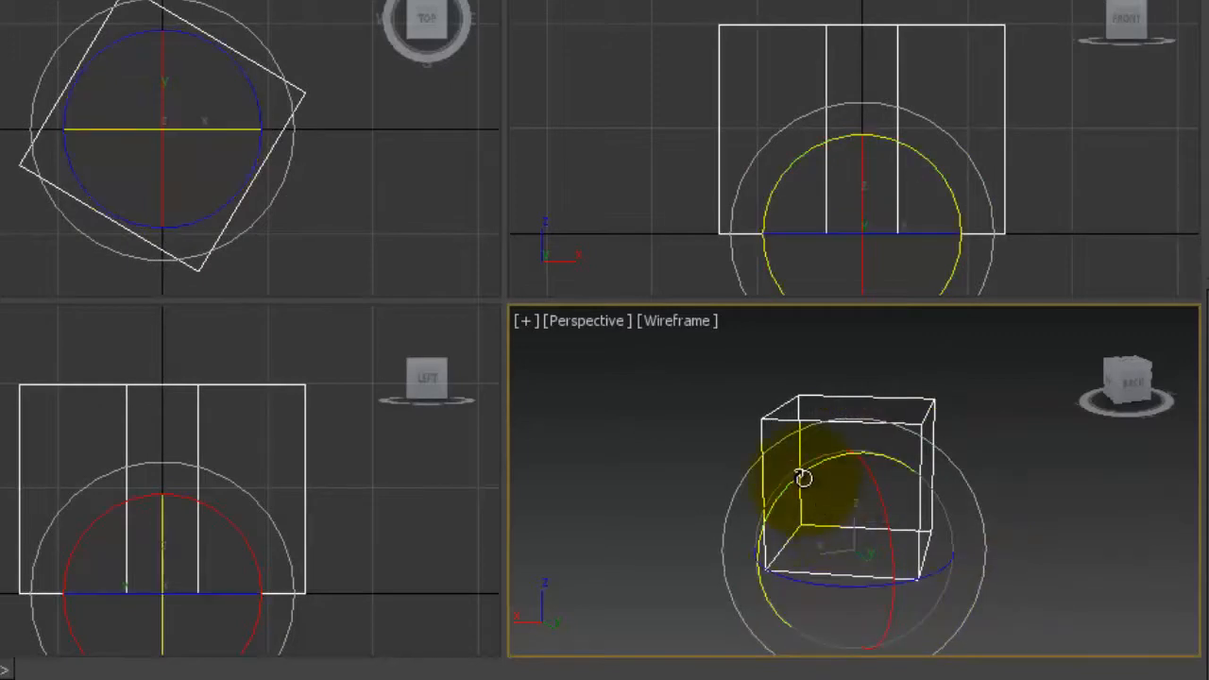
pyautogui.moveTo(802, 478); pyautogui.dragTo(822, 406)
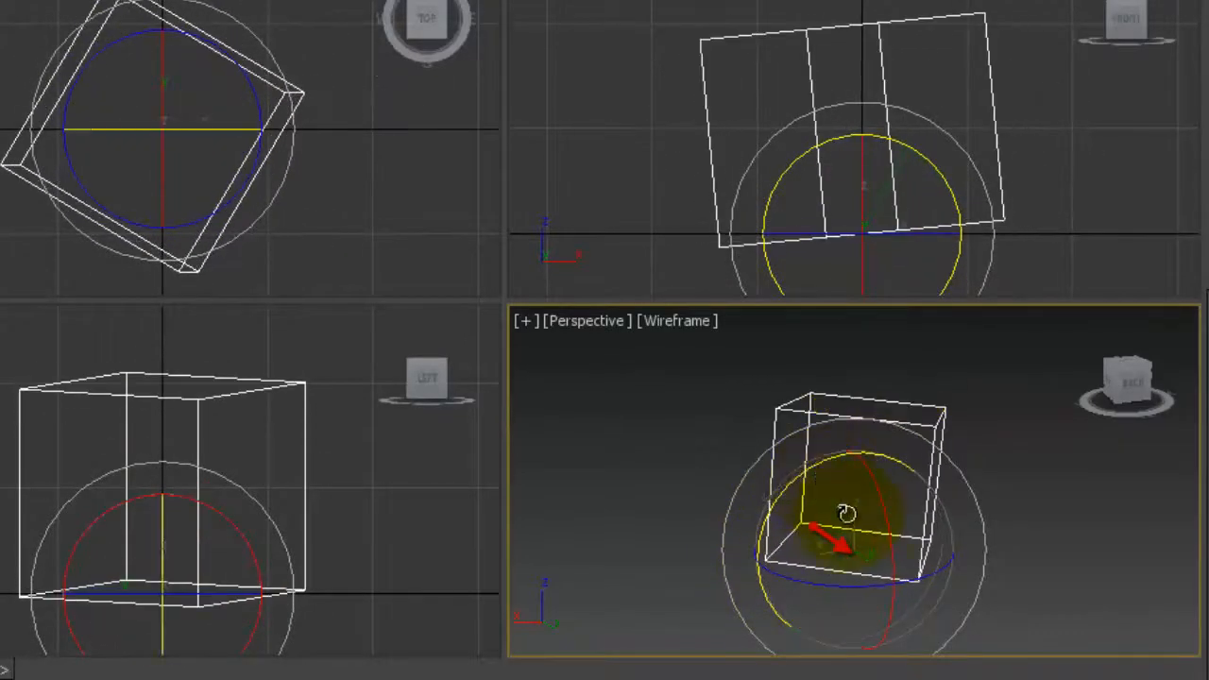
pyautogui.moveTo(880, 498); pyautogui.dragTo(918, 614)
pyautogui.moveTo(887, 525)
pyautogui.mouseDown()
pyautogui.moveTo(872, 461)
pyautogui.moveTo(908, 592)
pyautogui.moveTo(872, 400)
pyautogui.moveTo(882, 512)
pyautogui.mouseUp()
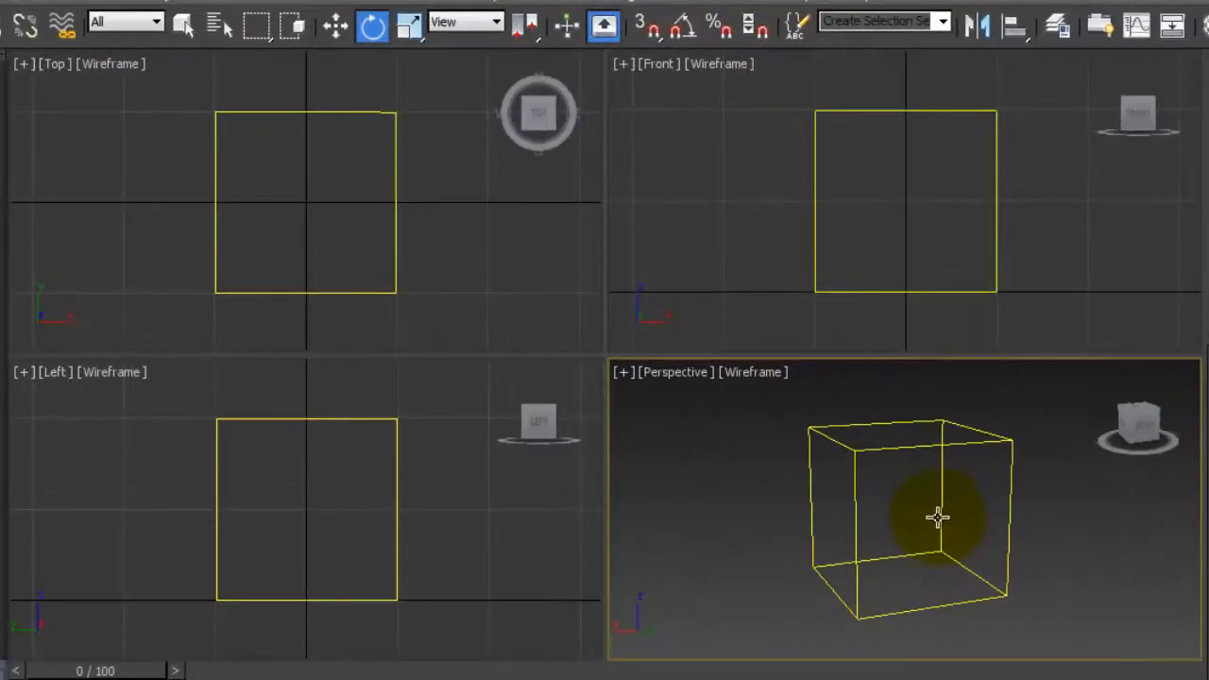
# Select the box and try scaling it down along the Y, X and Z axes and from the gizmo's centre
pyautogui.click(937, 514)
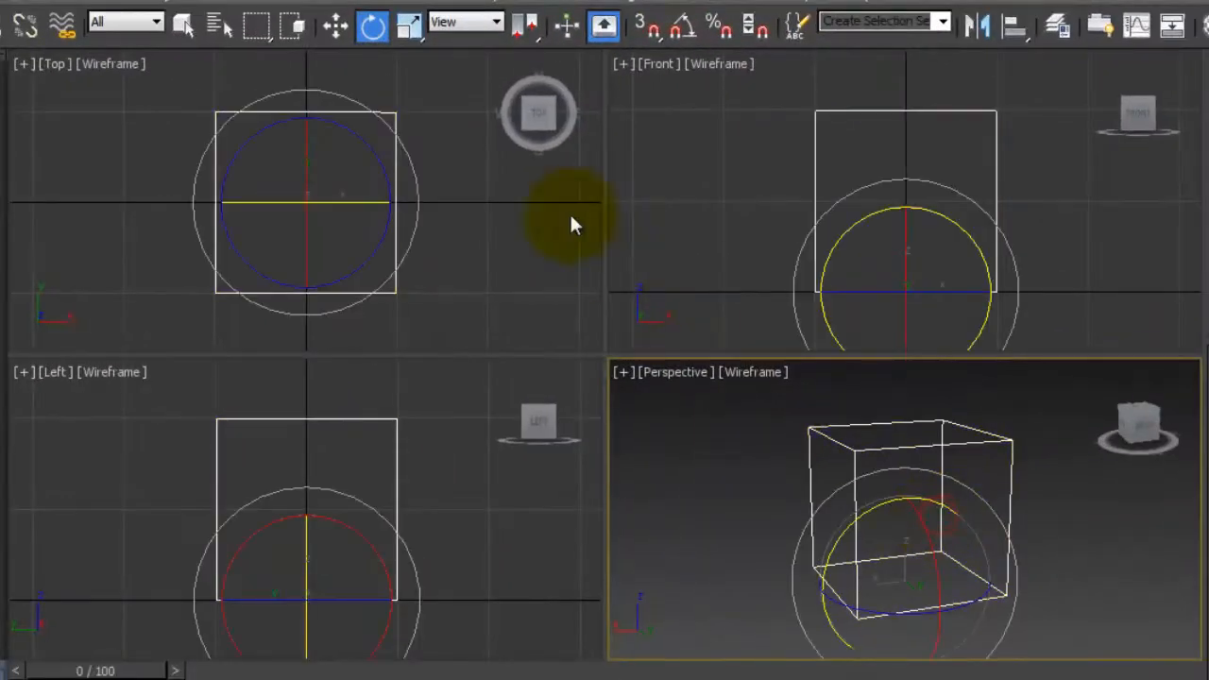
pyautogui.click(407, 32)
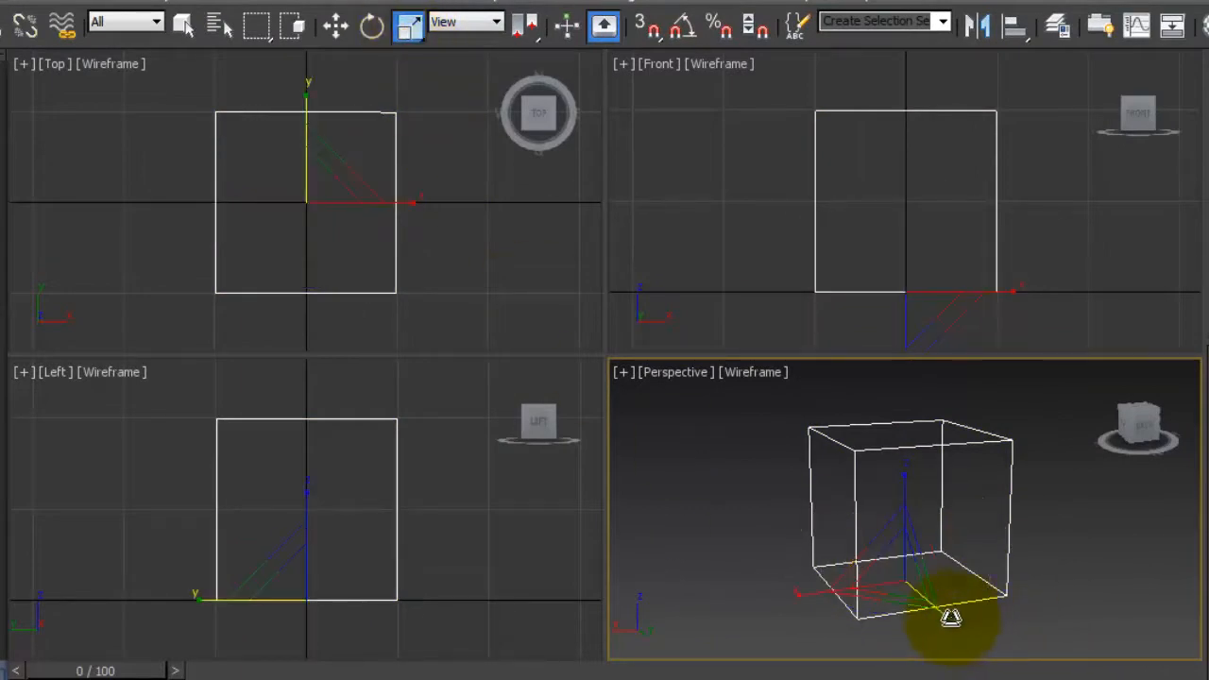
pyautogui.moveTo(950, 616); pyautogui.dragTo(943, 585)
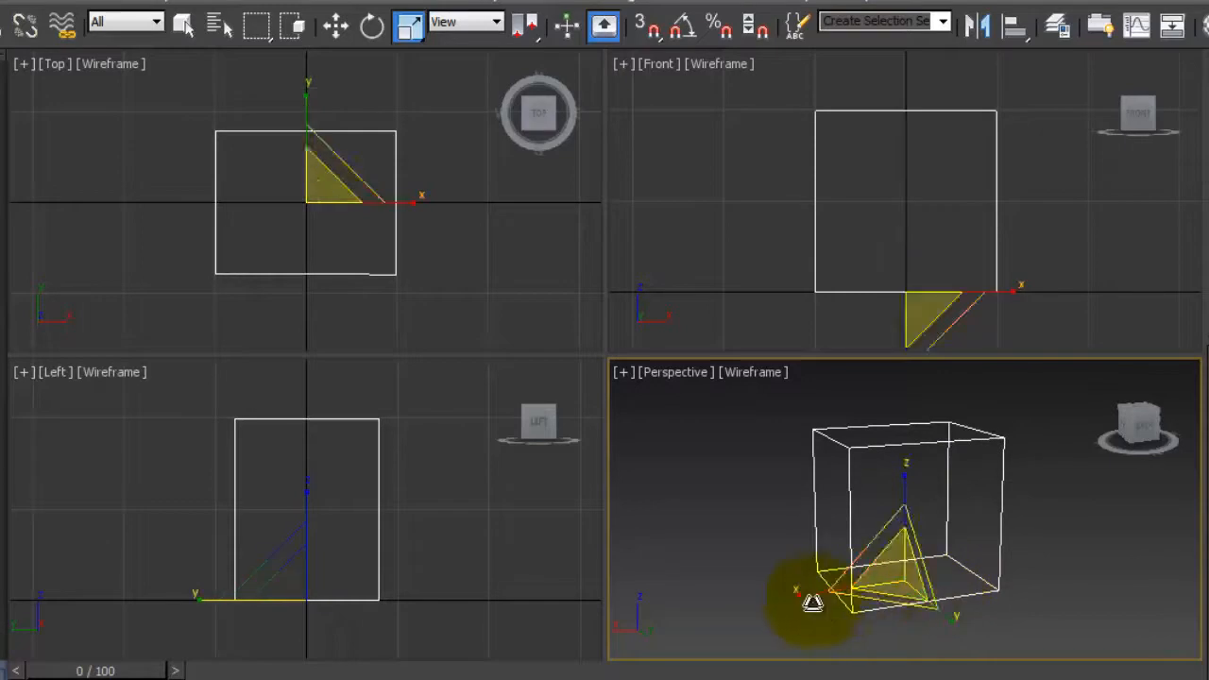
pyautogui.moveTo(799, 594)
pyautogui.mouseDown()
pyautogui.moveTo(720, 610)
pyautogui.moveTo(804, 596)
pyautogui.mouseUp()
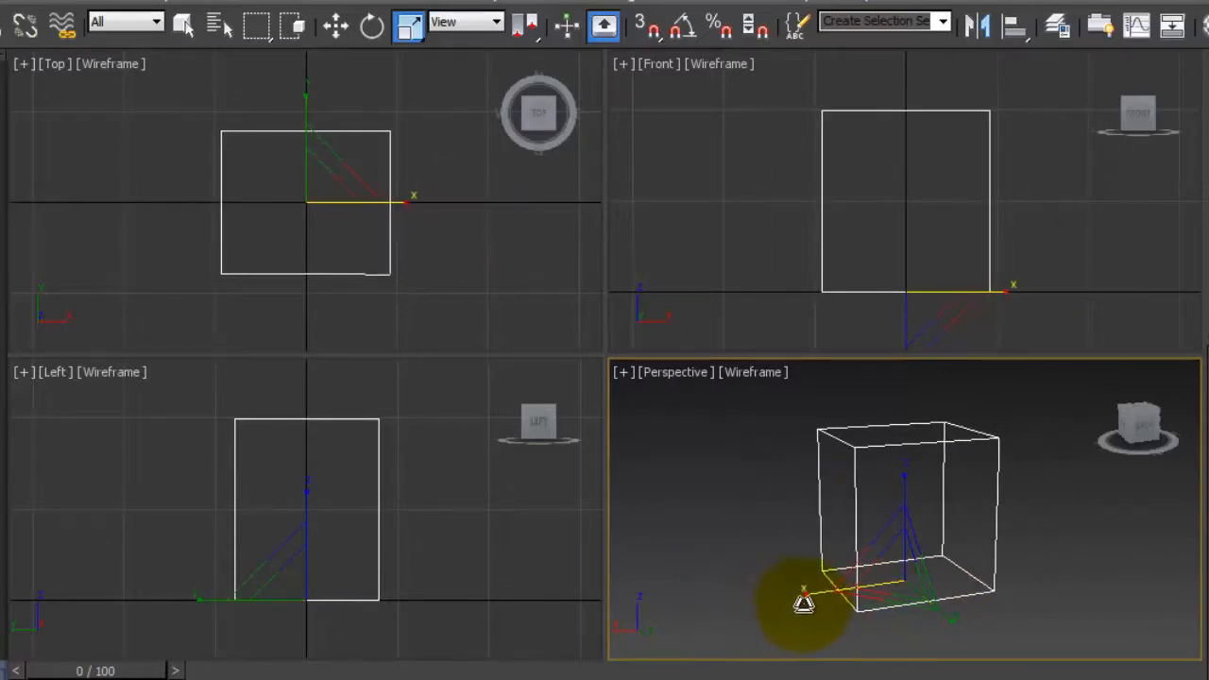
pyautogui.moveTo(901, 477)
pyautogui.mouseDown()
pyautogui.moveTo(901, 413)
pyautogui.moveTo(913, 479)
pyautogui.mouseUp()
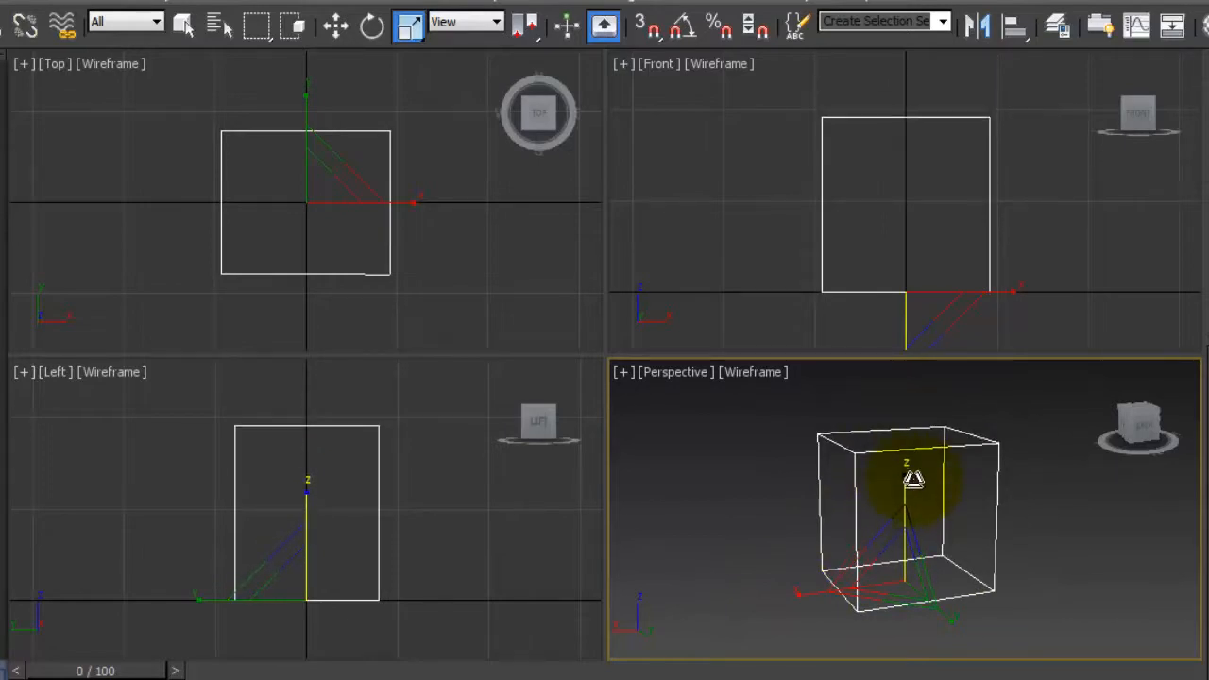
pyautogui.moveTo(921, 552); pyautogui.dragTo(913, 587)
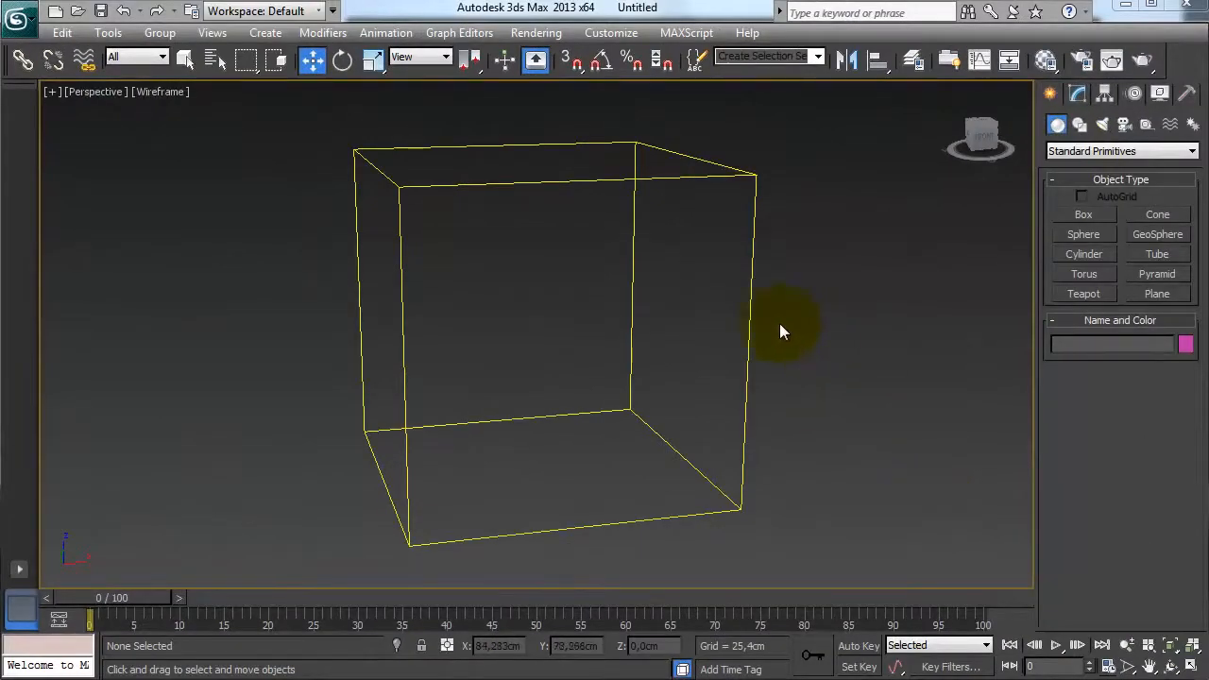
# Select the box in the maximized Perspective viewport and rotate it to about -110° around Z, then tilt it freely
pyautogui.click(748, 331)
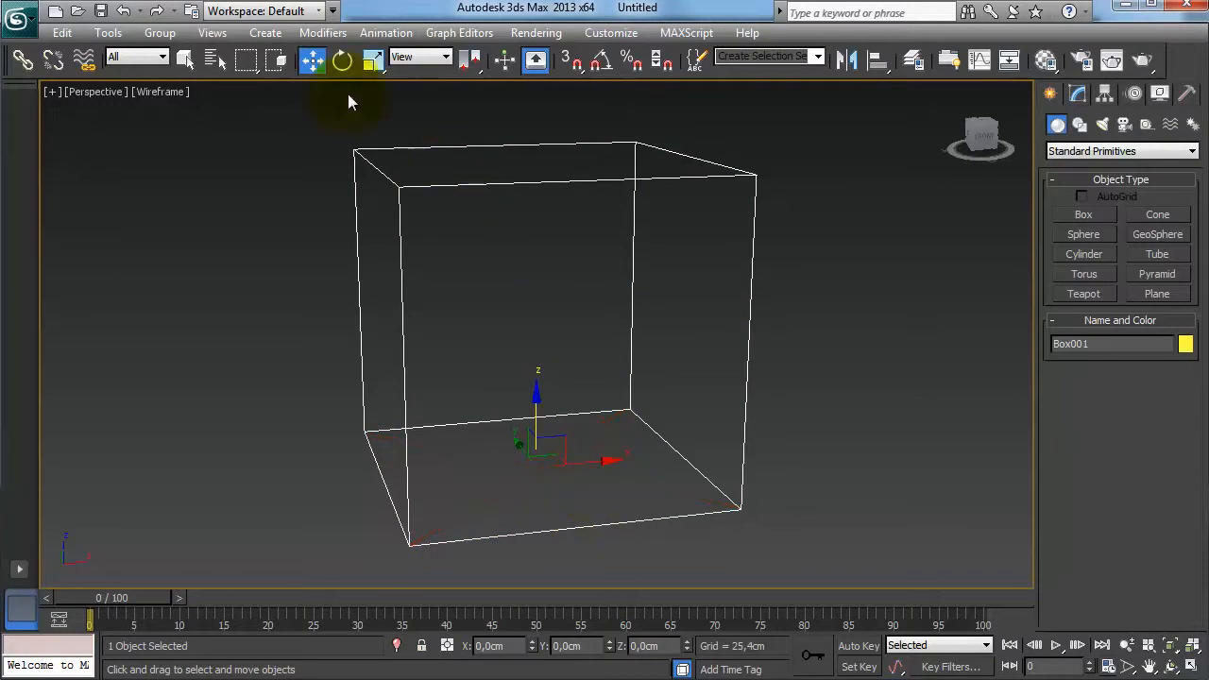
pyautogui.click(343, 60)
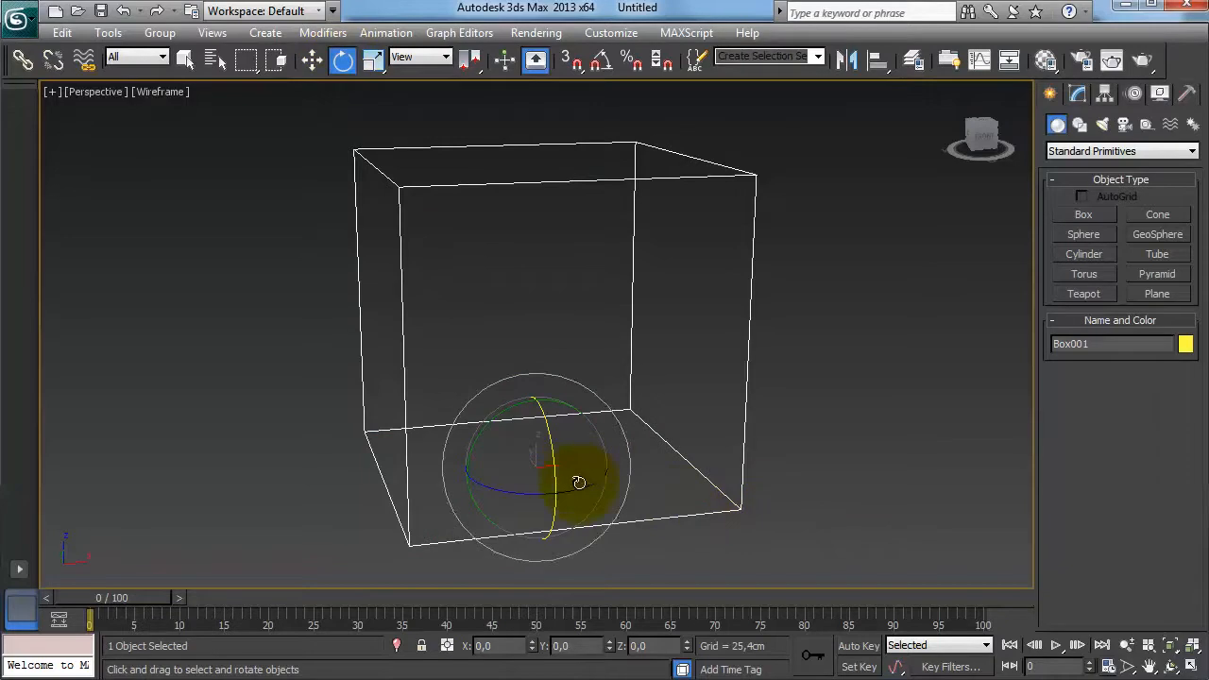
pyautogui.moveTo(581, 484); pyautogui.dragTo(369, 498)
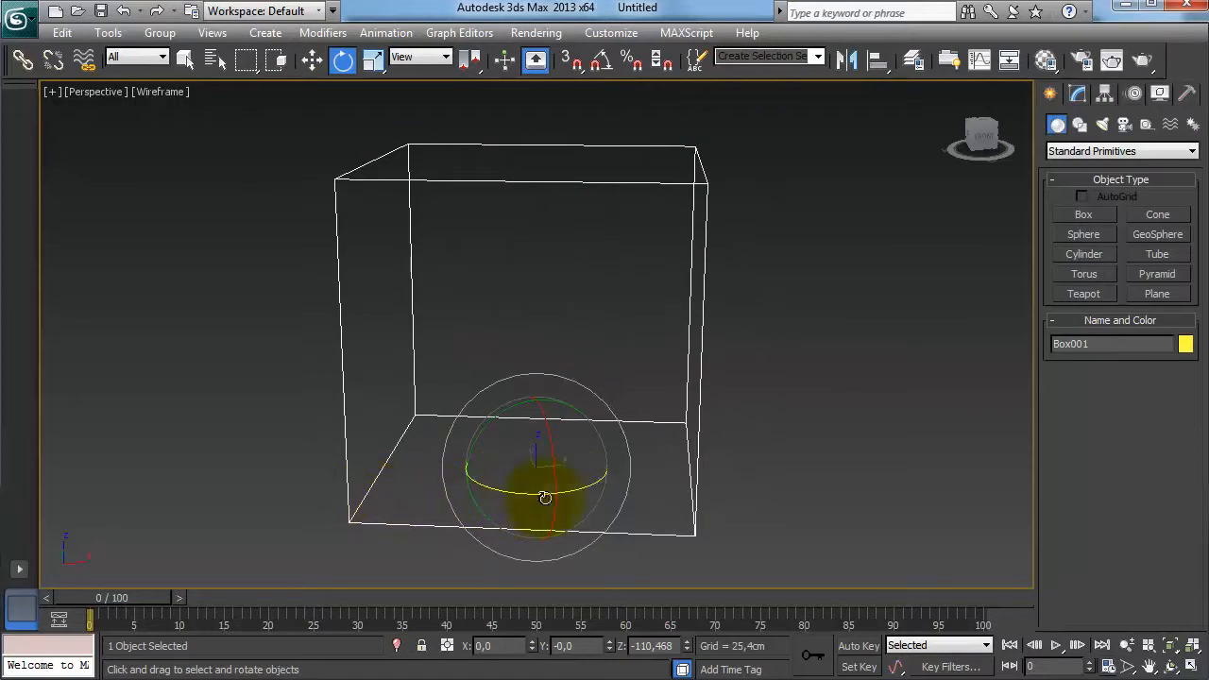
pyautogui.moveTo(551, 449); pyautogui.dragTo(551, 491)
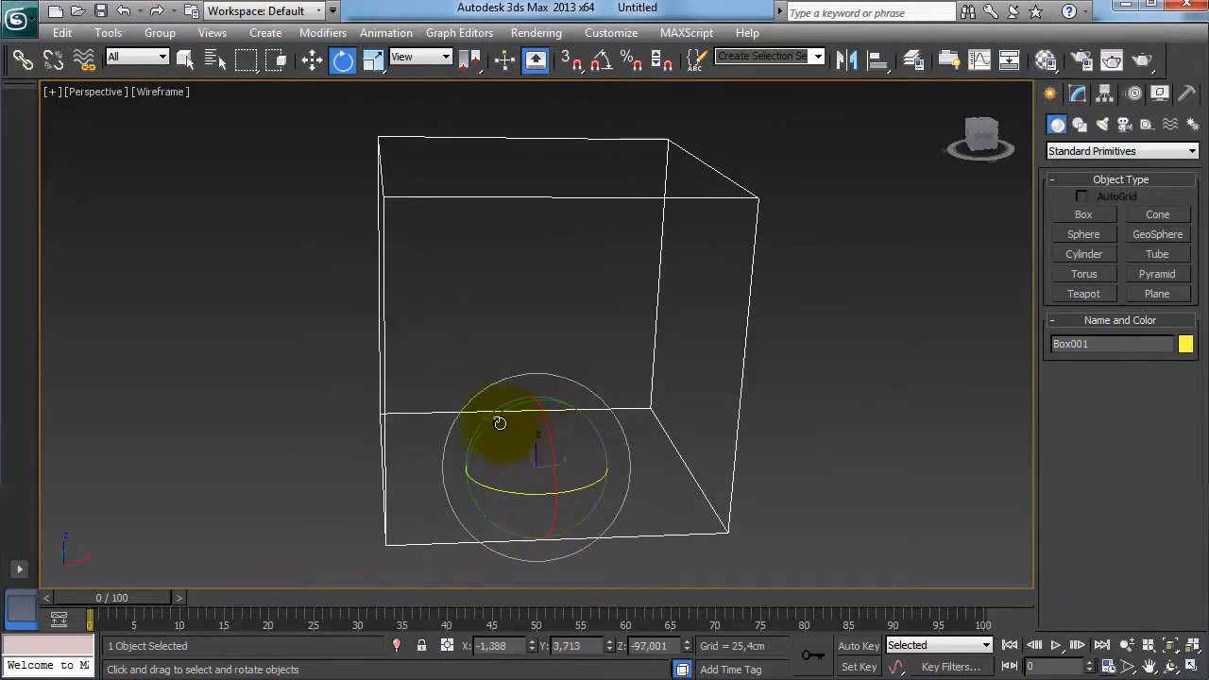
# Try rotating the box about the Y axis around its base pivot, then undo the rotation and deselect it
pyautogui.moveTo(493, 424); pyautogui.dragTo(467, 442)
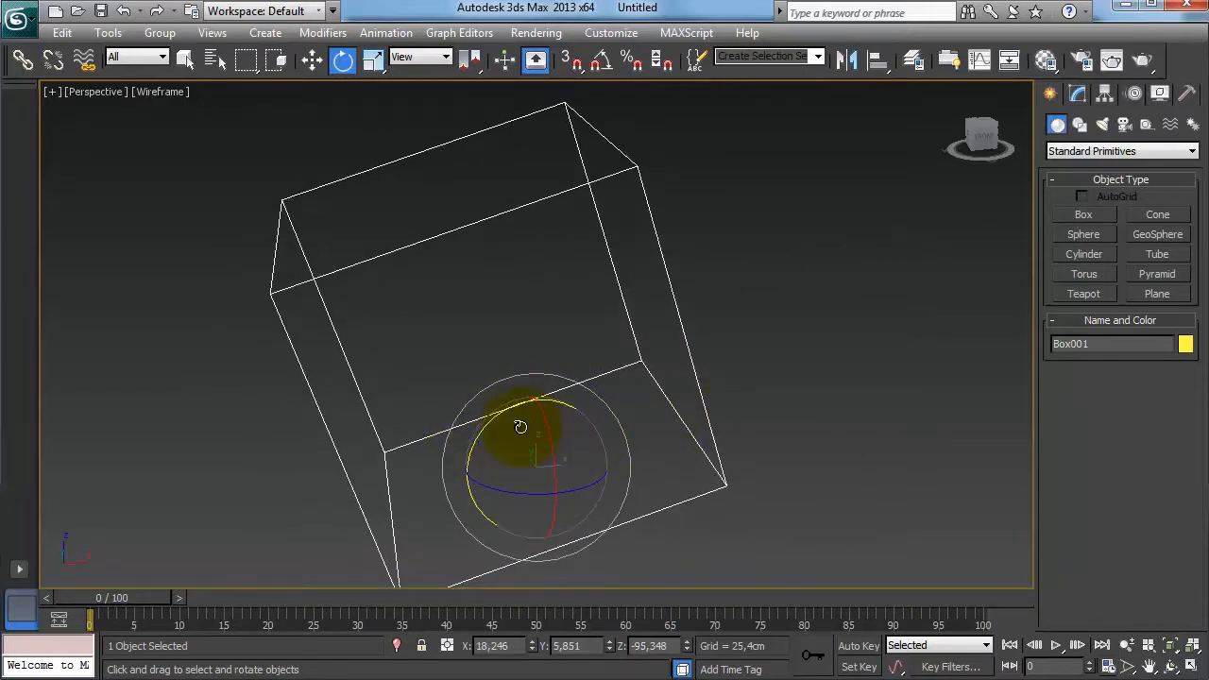
pyautogui.hotkey('ctrl', 'z')
pyautogui.click(795, 430)
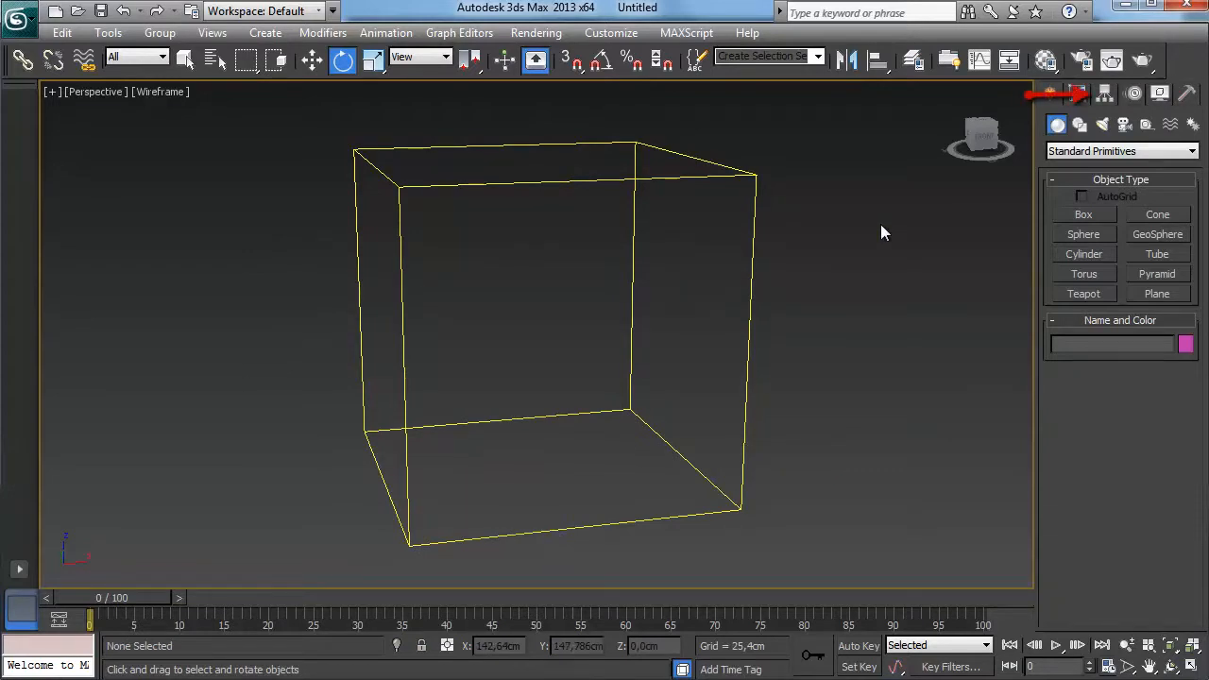
# Using Affect Pivot Only, move the box's pivot up along Z to about 21 cm, leaving the geometry in place
pyautogui.click(1106, 97)
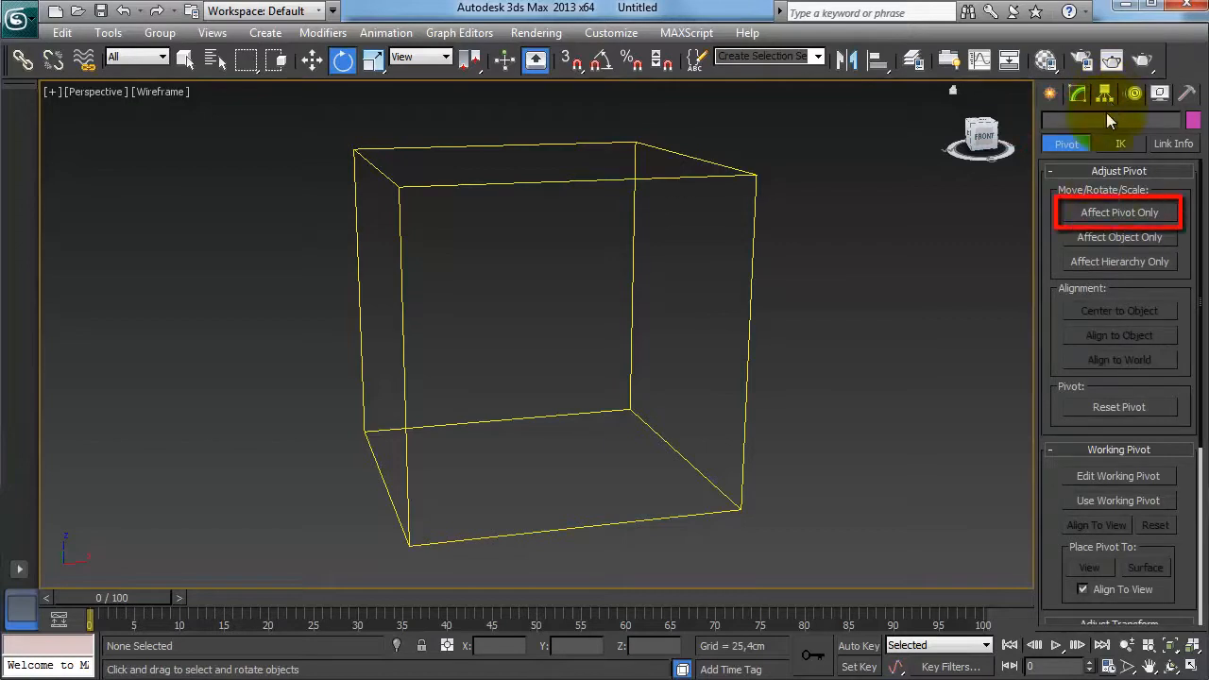
pyautogui.click(1115, 213)
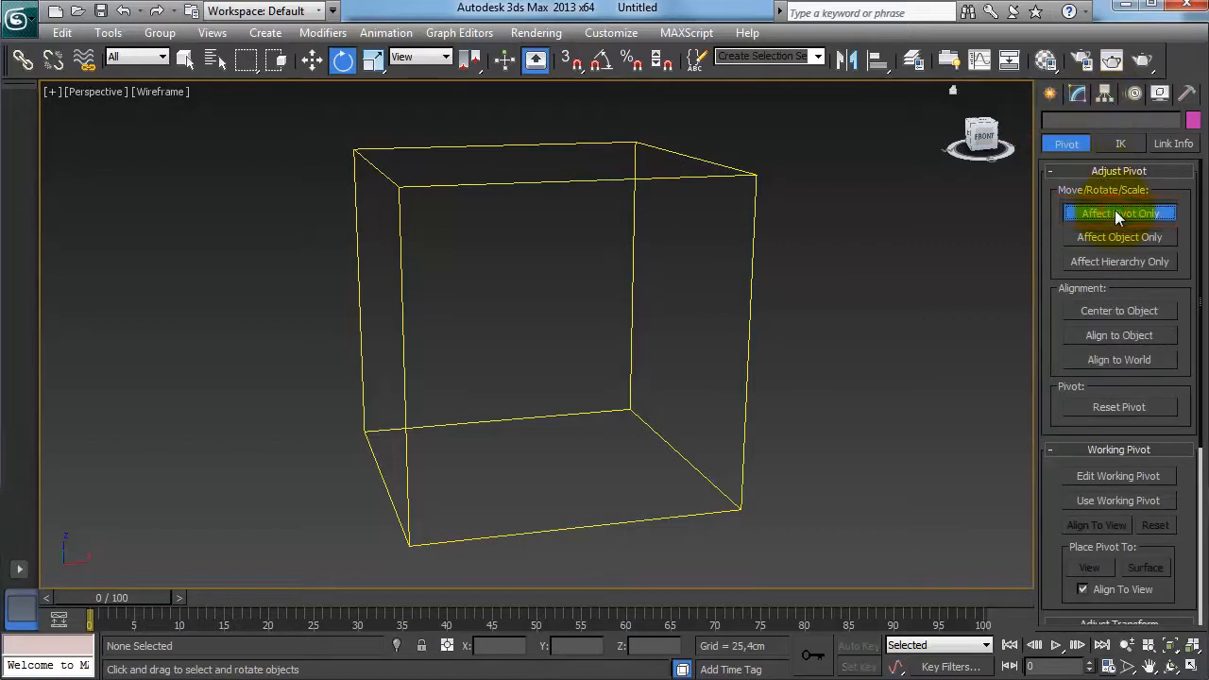
pyautogui.click(750, 262)
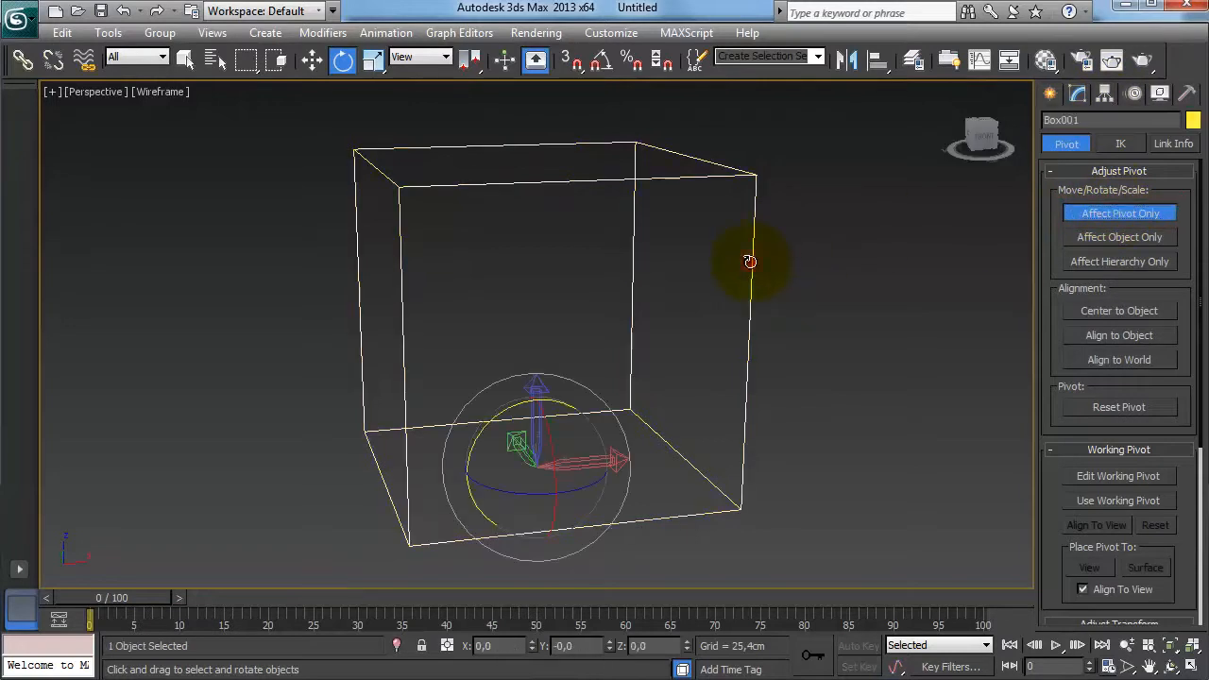
pyautogui.click(315, 62)
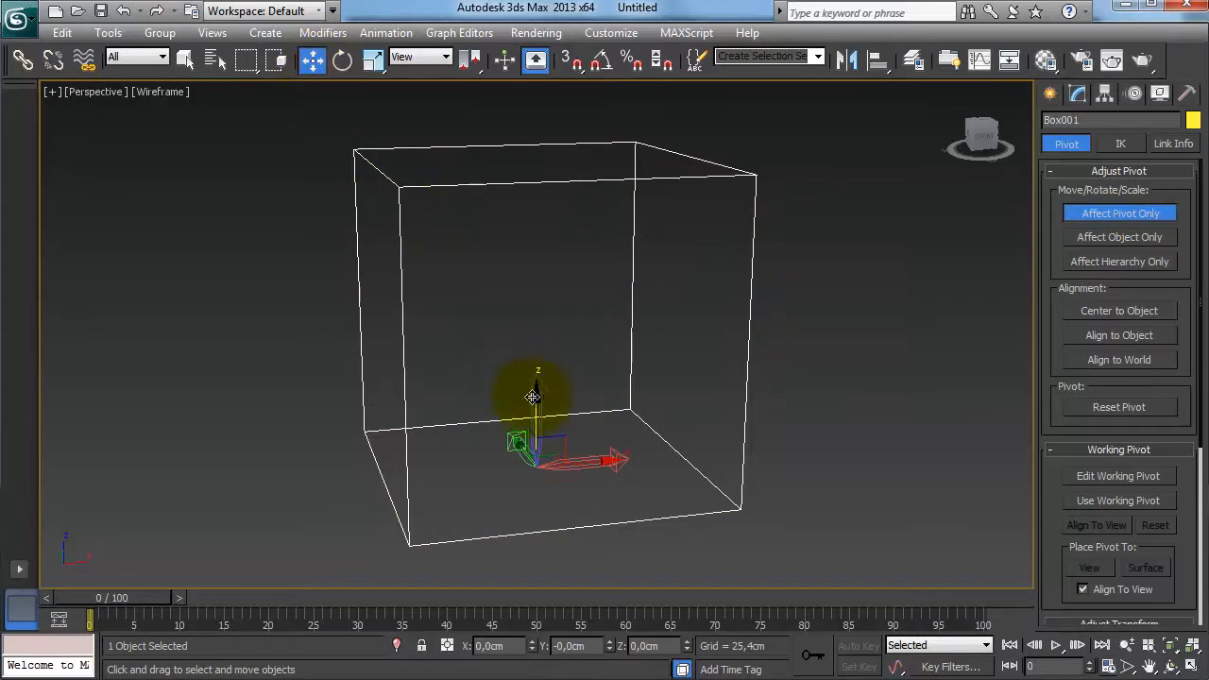
pyautogui.moveTo(534, 408); pyautogui.dragTo(547, 286)
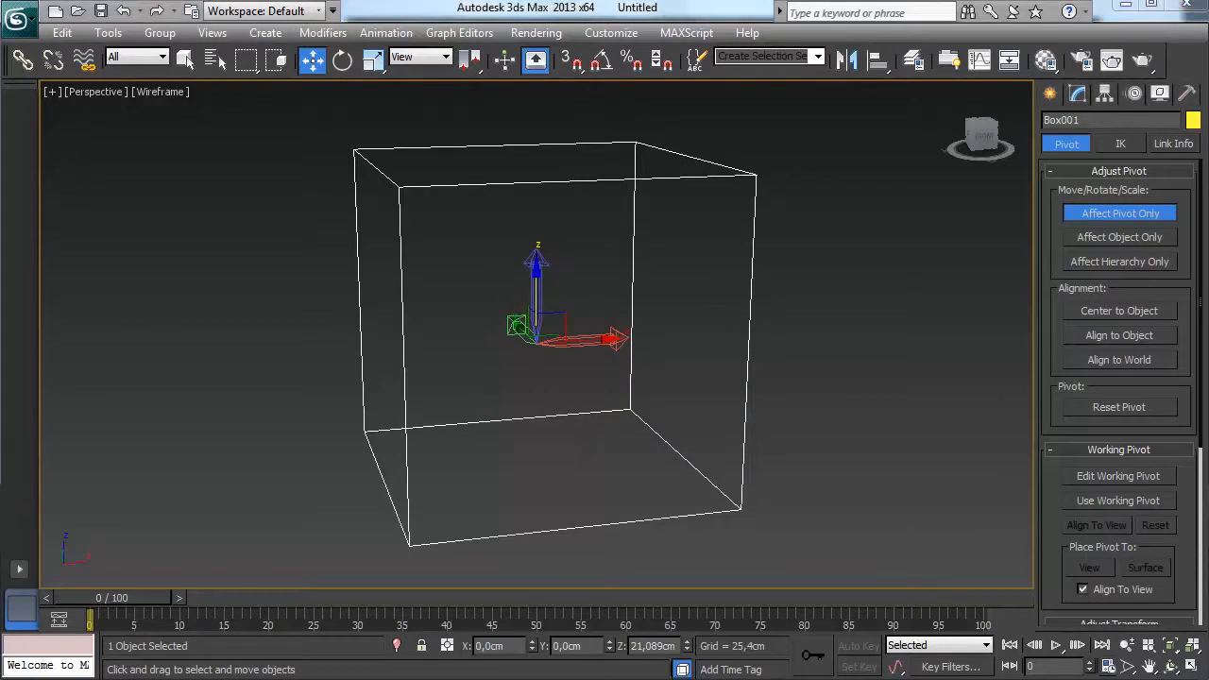
pyautogui.click(1136, 214)
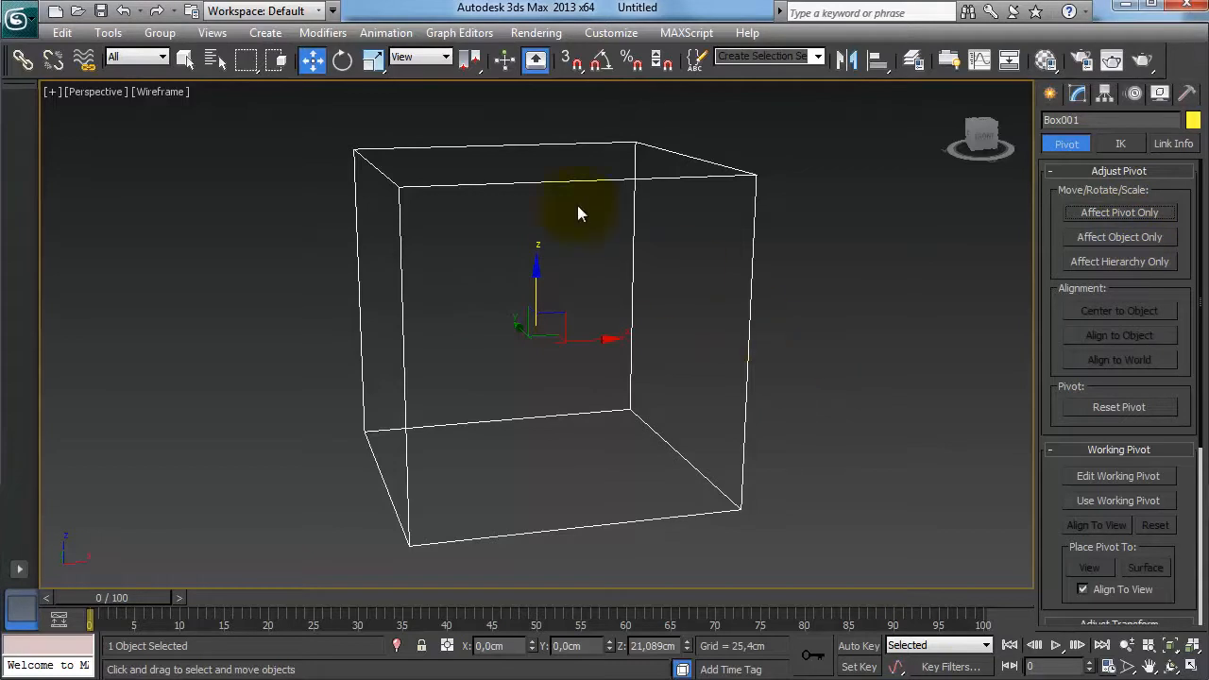
# Try rotating the box around its raised pivot and undo the rotation
pyautogui.click(342, 59)
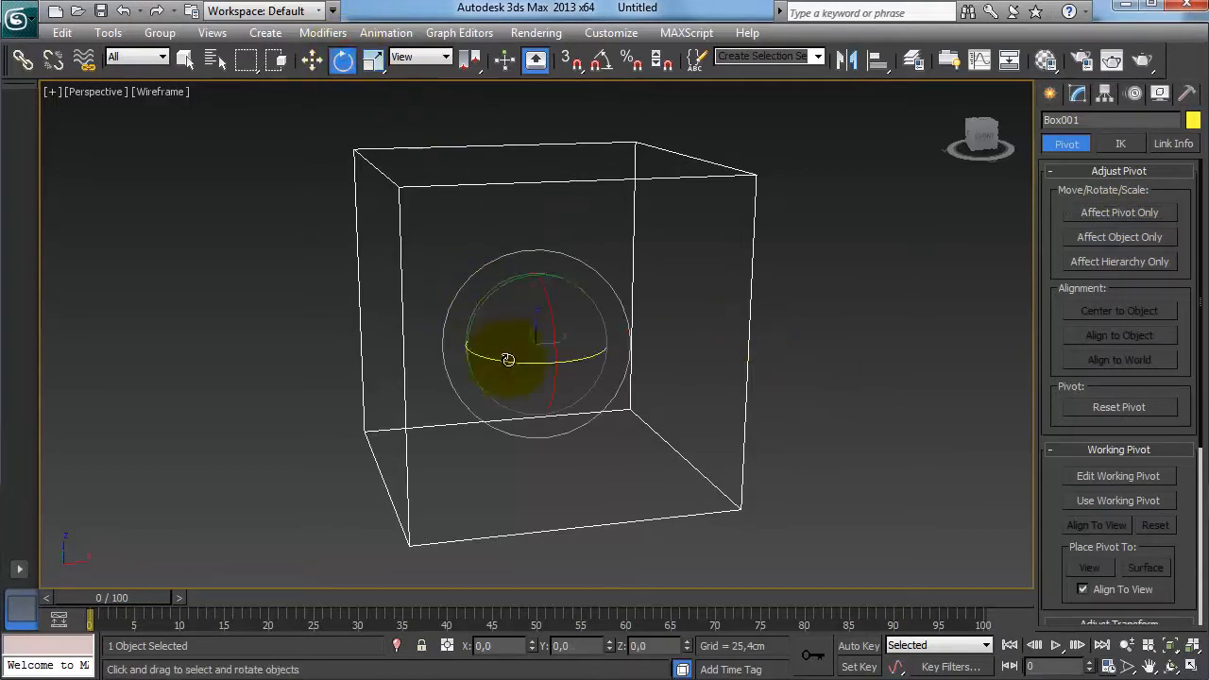
pyautogui.moveTo(489, 300); pyautogui.dragTo(1134, 489)
pyautogui.hotkey('ctrl', 'z')
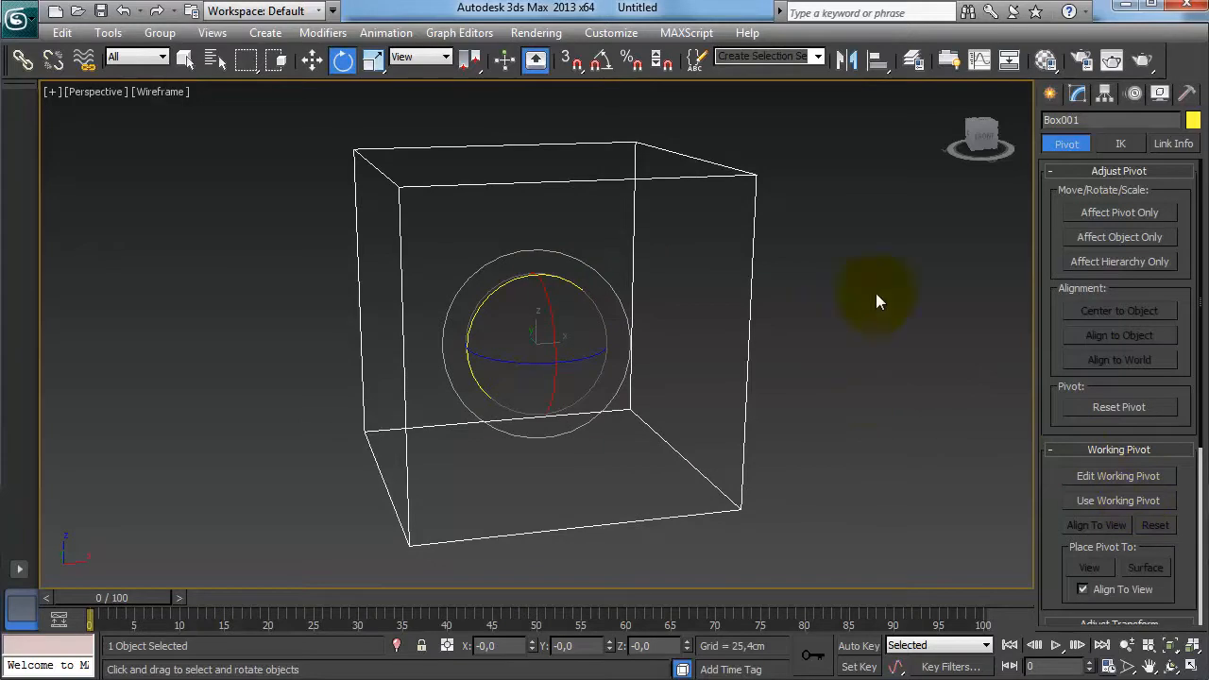
# Center the box's pivot exactly on the object and leave pivot-only editing
pyautogui.click(1113, 212)
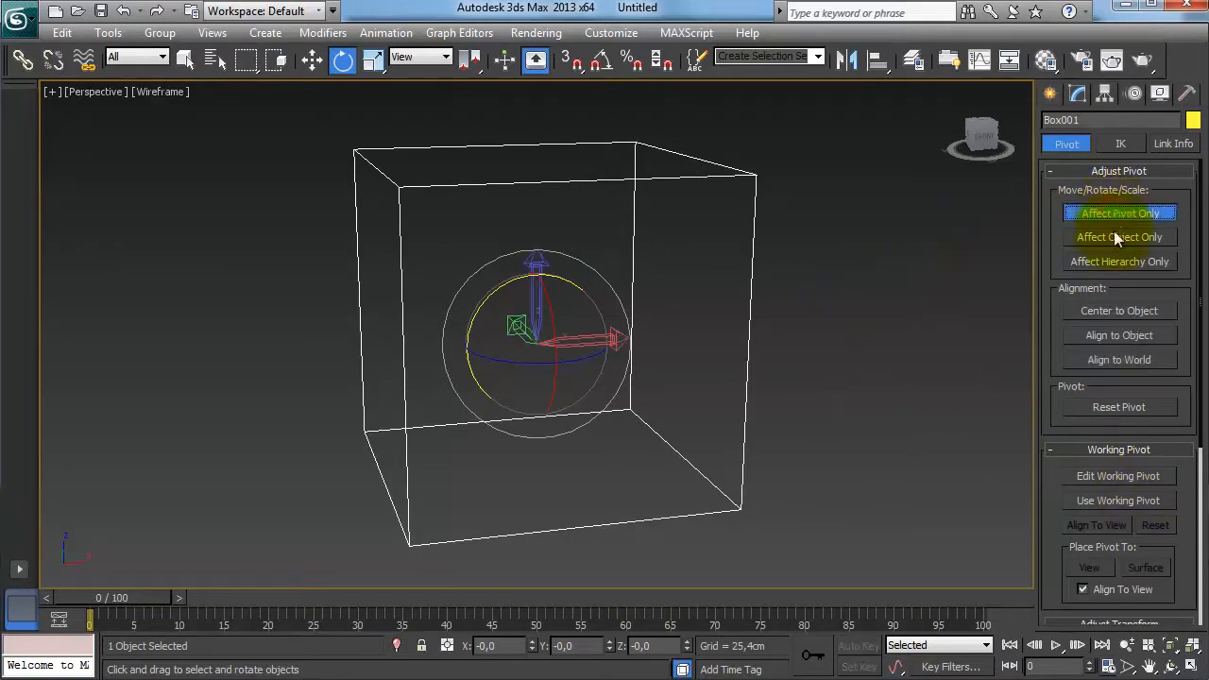
pyautogui.click(1131, 312)
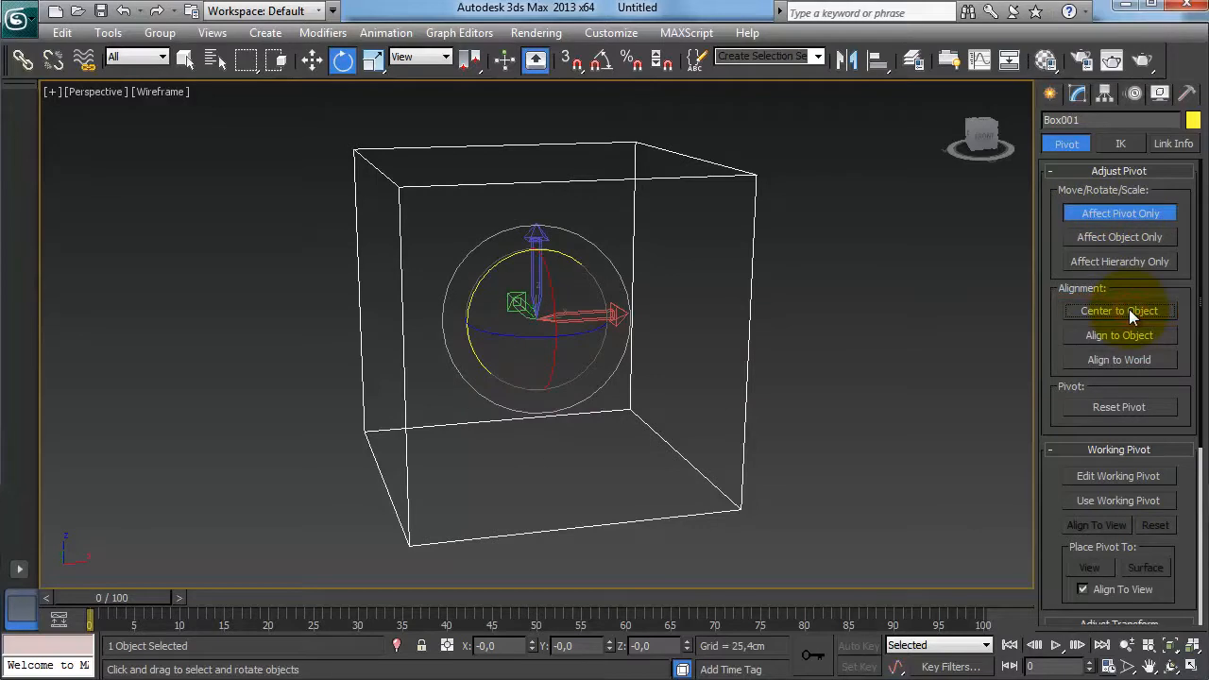
pyautogui.click(1114, 214)
# Try rotating the box around its centred pivot about the Y, Z and X axes
pyautogui.moveTo(500, 253); pyautogui.dragTo(831, 313)
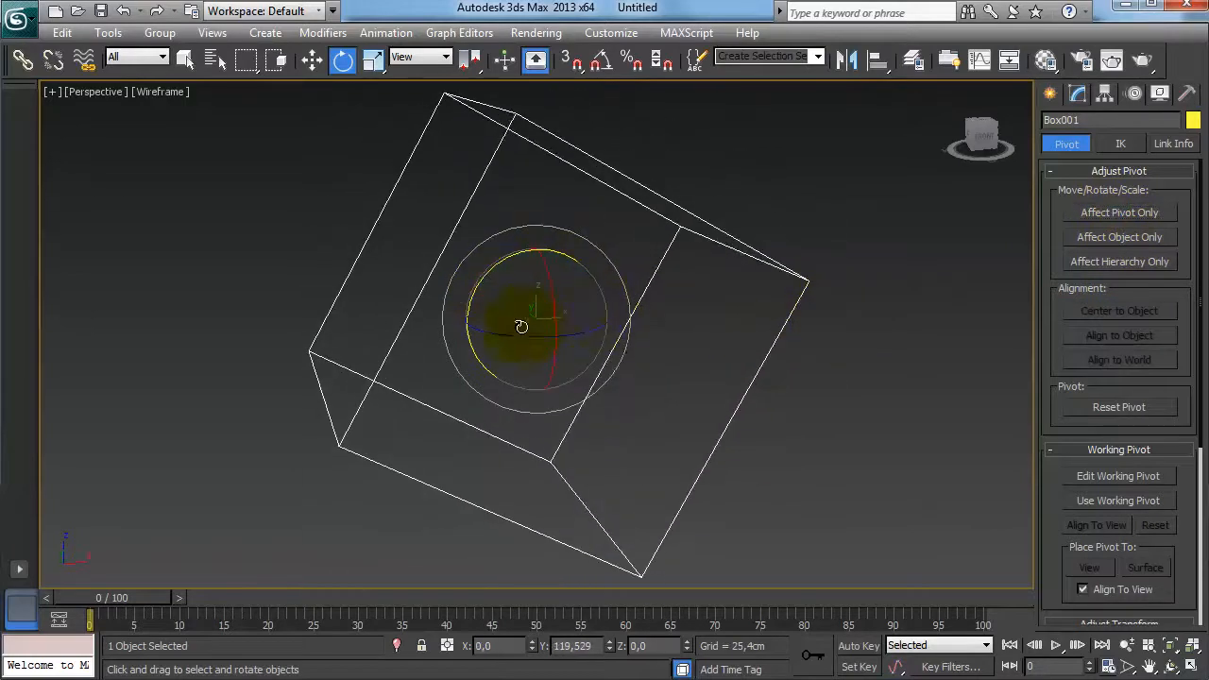
pyautogui.moveTo(518, 332); pyautogui.dragTo(680, 334)
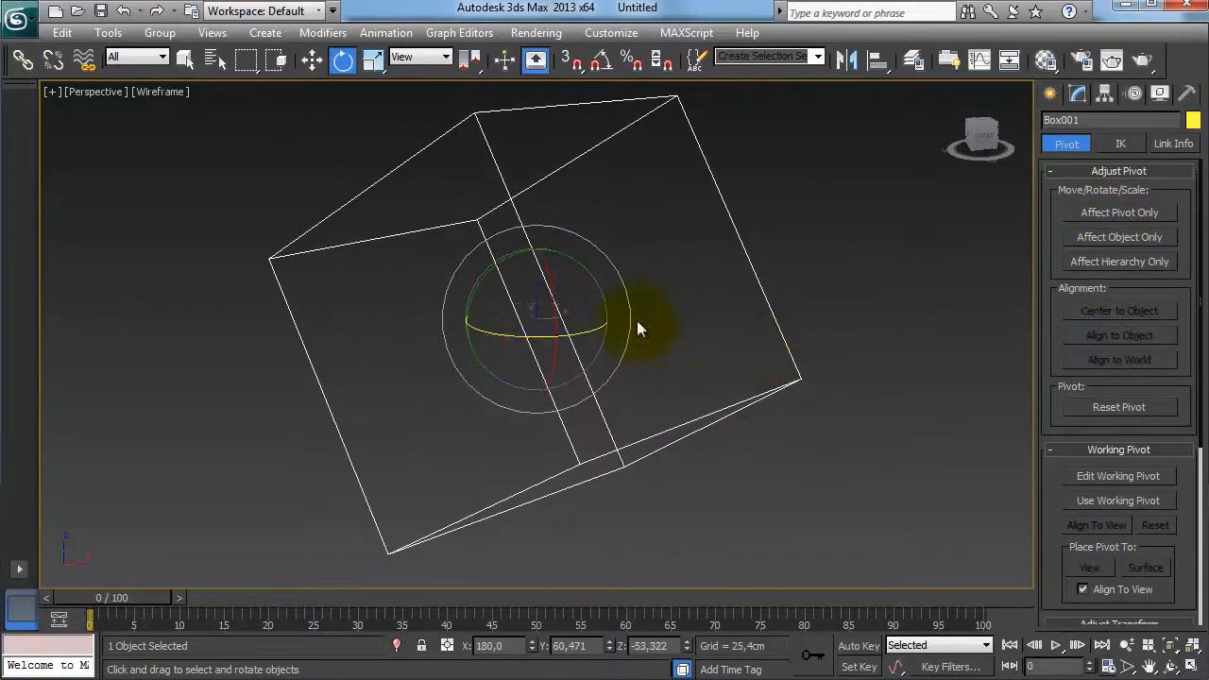
pyautogui.moveTo(539, 277); pyautogui.dragTo(570, 430)
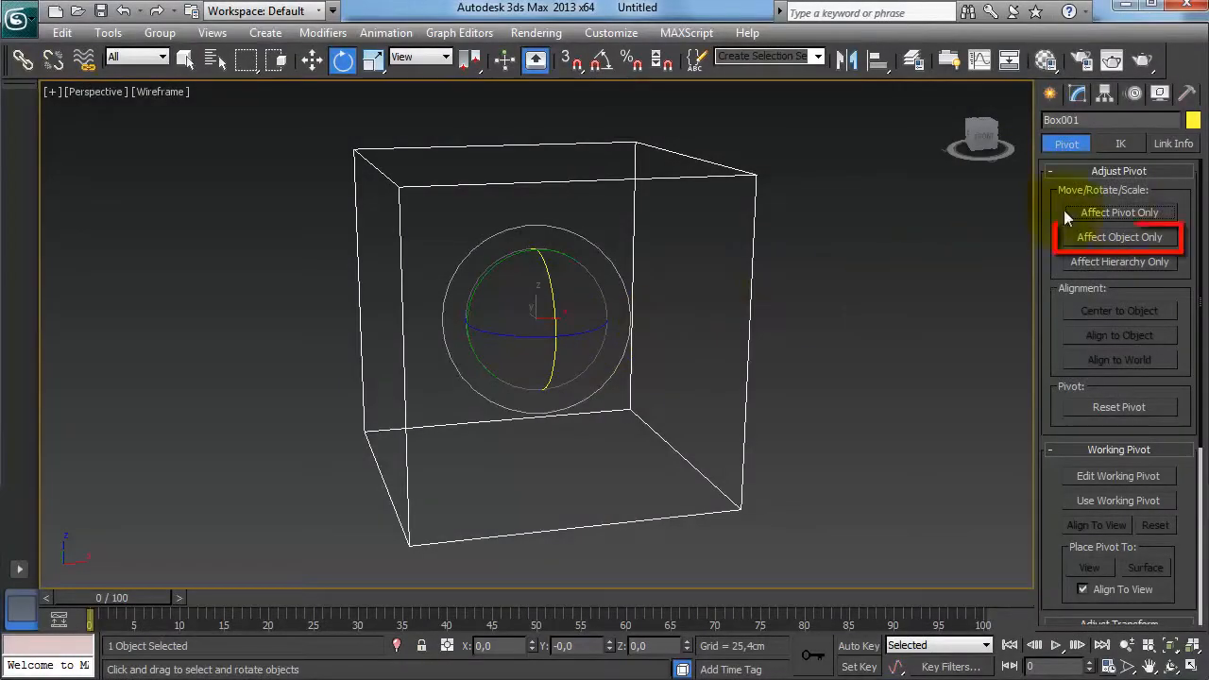
# Using Affect Object Only, move the box in the negative X direction until it sits completely clear of its pivot
pyautogui.click(1131, 241)
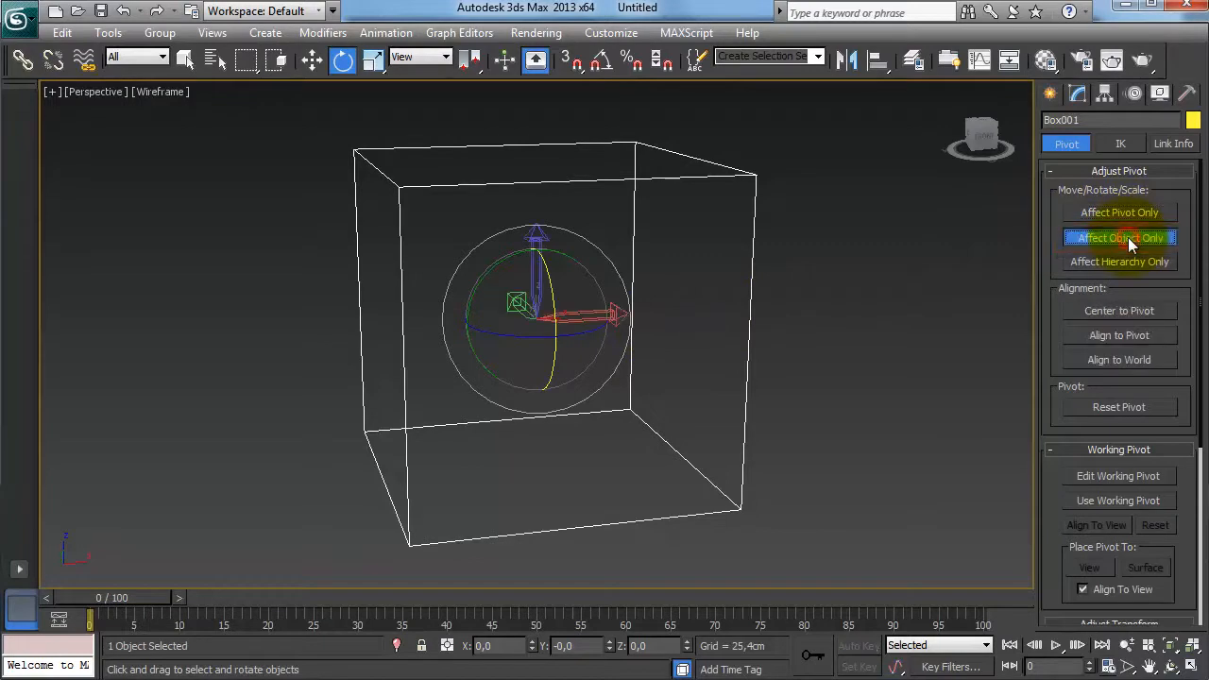
pyautogui.click(313, 62)
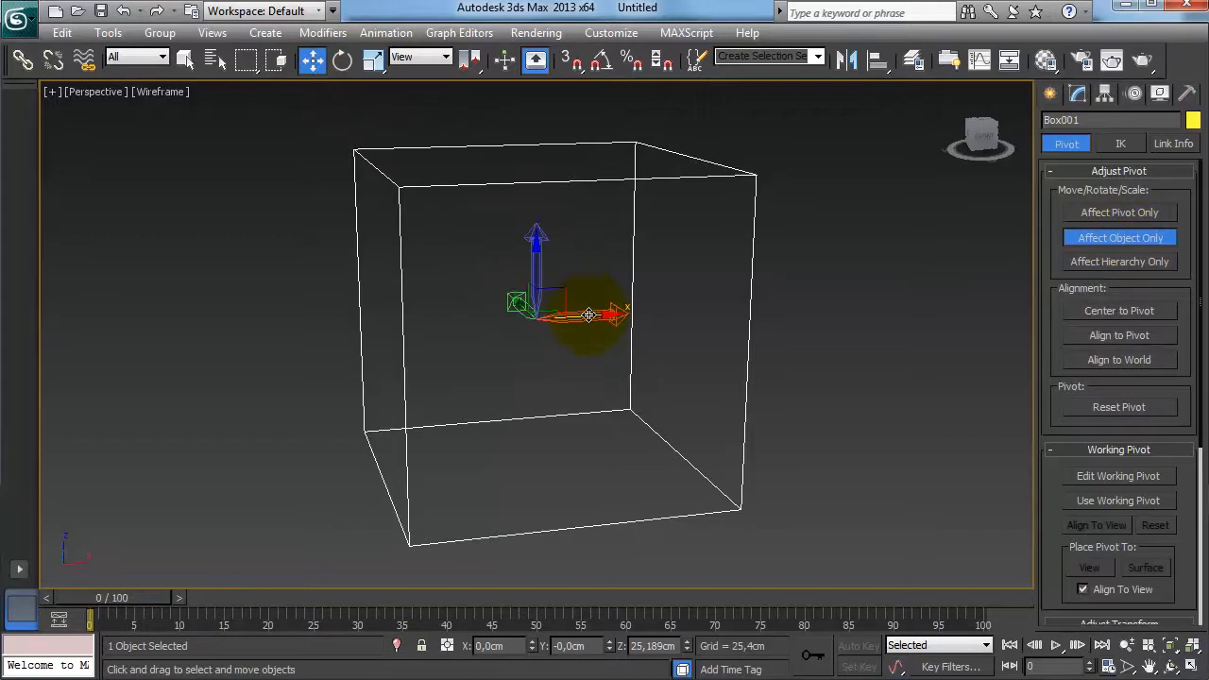
pyautogui.moveTo(589, 315); pyautogui.dragTo(332, 325)
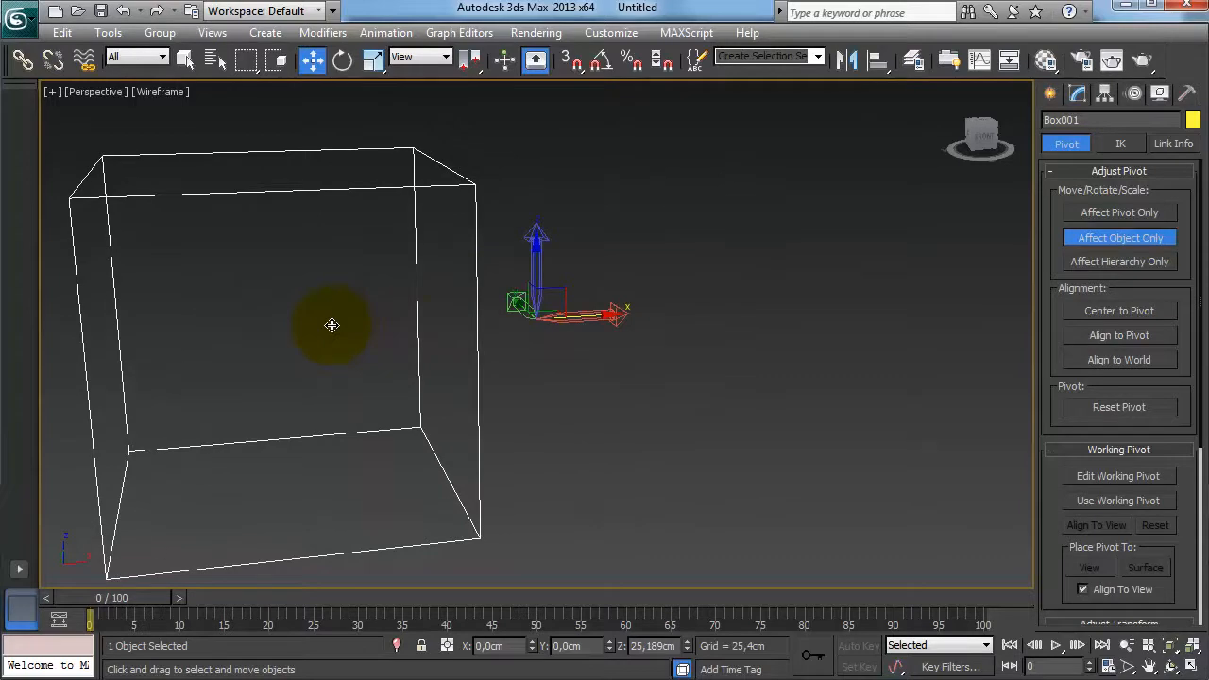
pyautogui.scroll(-4, 401, 327)
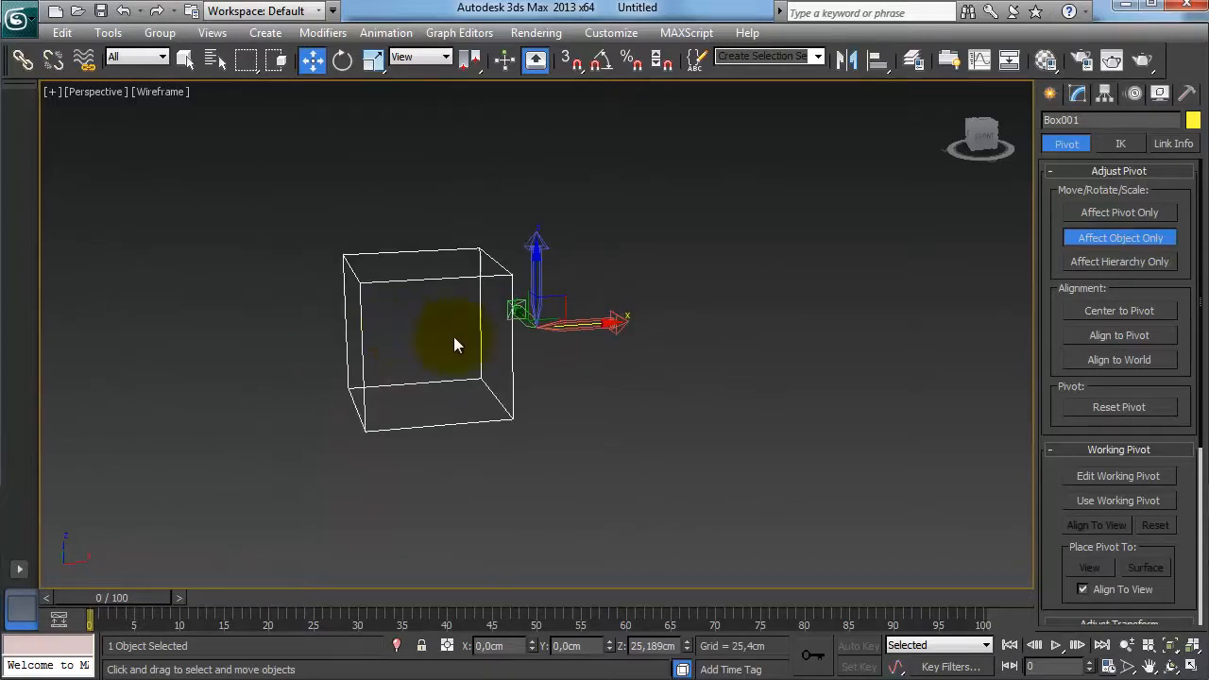
pyautogui.click(1133, 237)
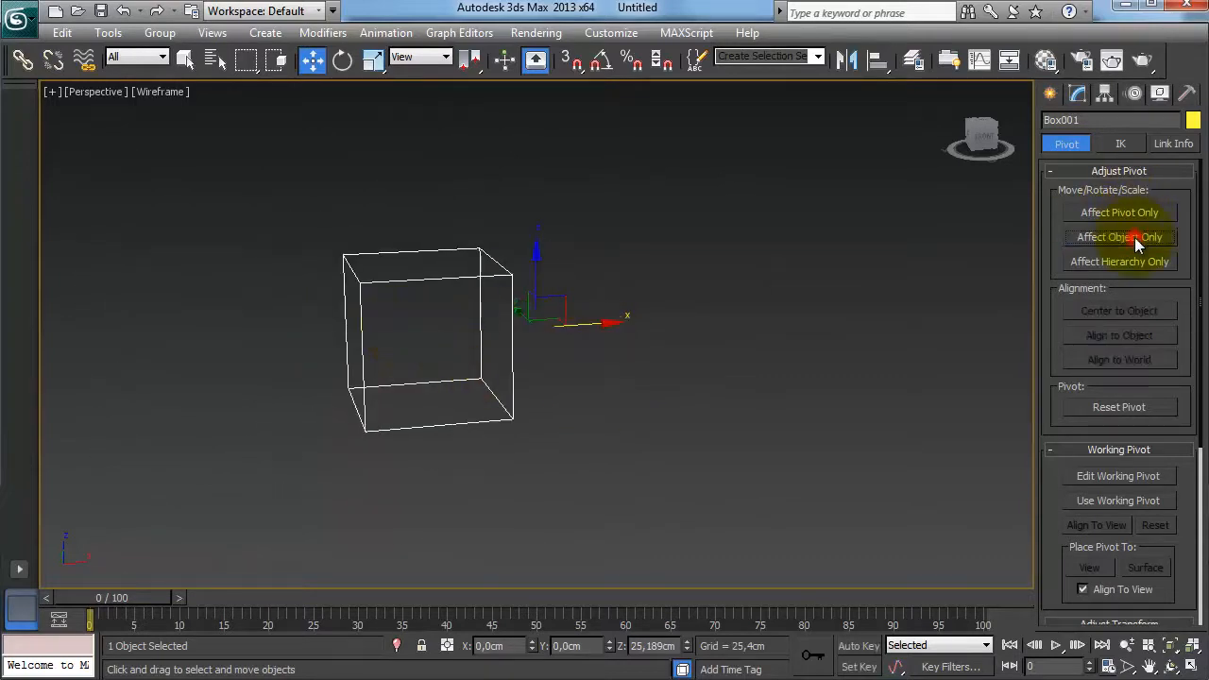
# Restore the four-viewport layout and frame the box and its offset pivot in every viewport
pyautogui.click(1193, 667)
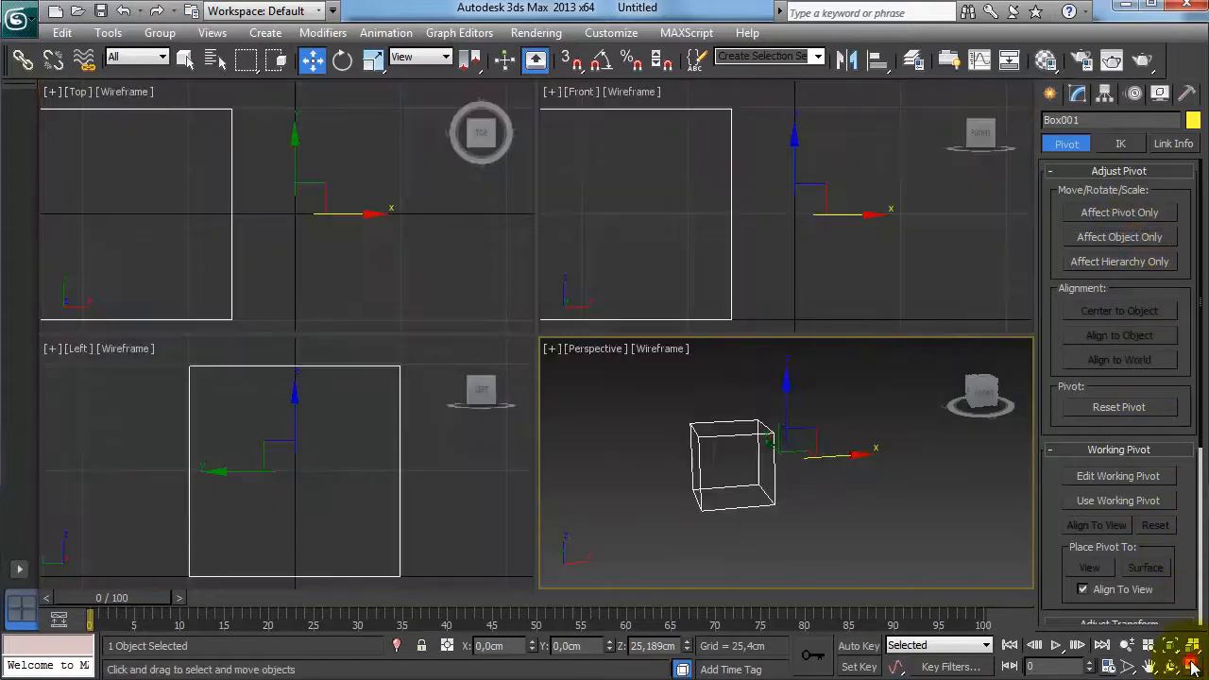
pyautogui.click(1190, 645)
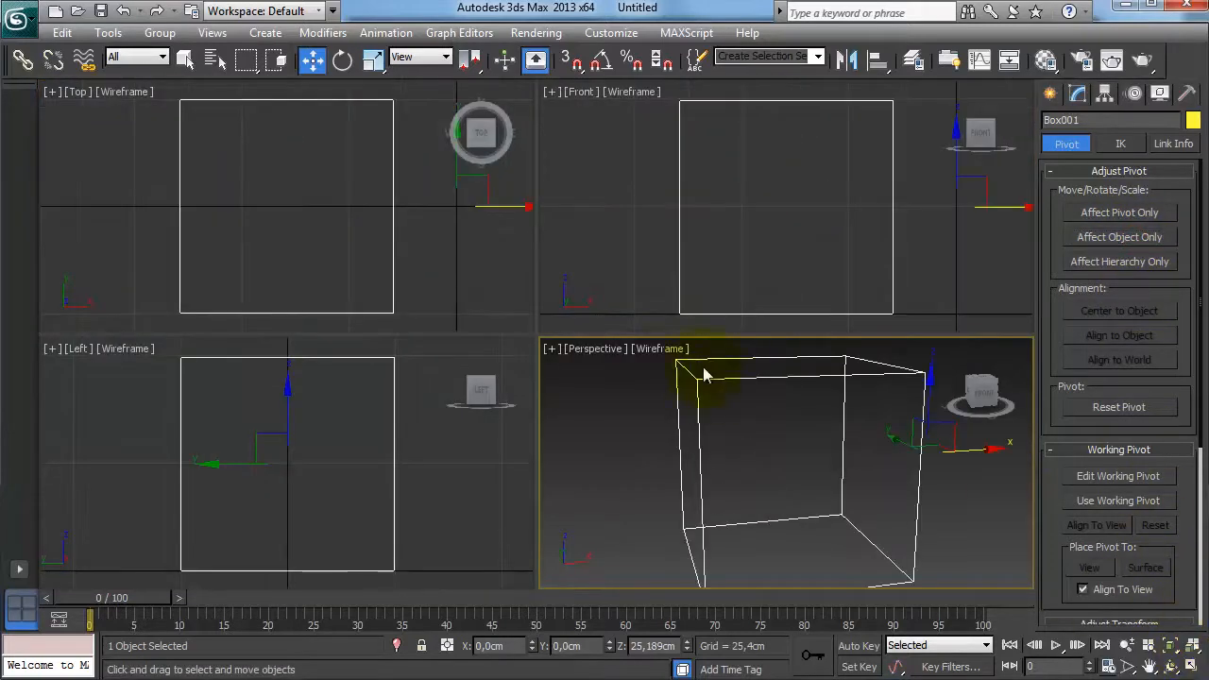
pyautogui.press('z')
pyautogui.rightClick(595, 263)
pyautogui.press('z')
pyautogui.rightClick(447, 235)
pyautogui.press('z')
pyautogui.rightClick(467, 451)
pyautogui.press('z')
pyautogui.scroll(-2, 467, 452)
pyautogui.rightClick(471, 257)
# Rotate the box around its offset pivot to the pivot's opposite side and nudge it slightly along Y
pyautogui.click(342, 59)
pyautogui.scroll(-3, 375, 196)
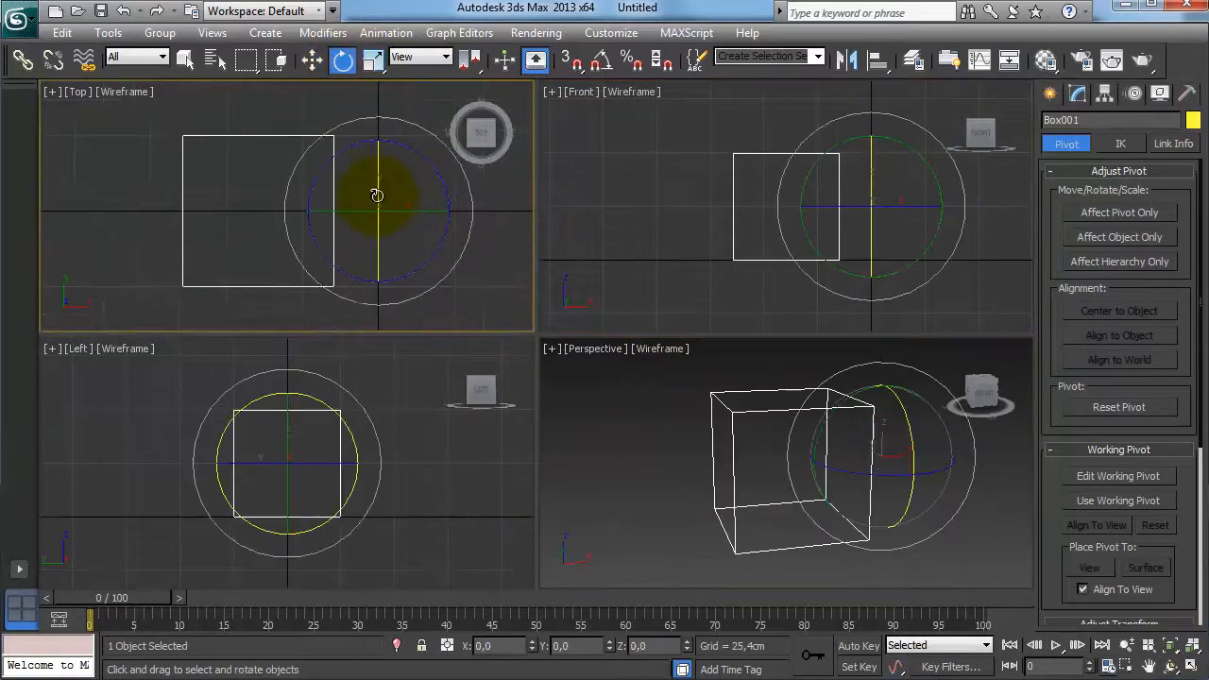
pyautogui.moveTo(373, 109); pyautogui.dragTo(620, 451)
pyautogui.click(312, 59)
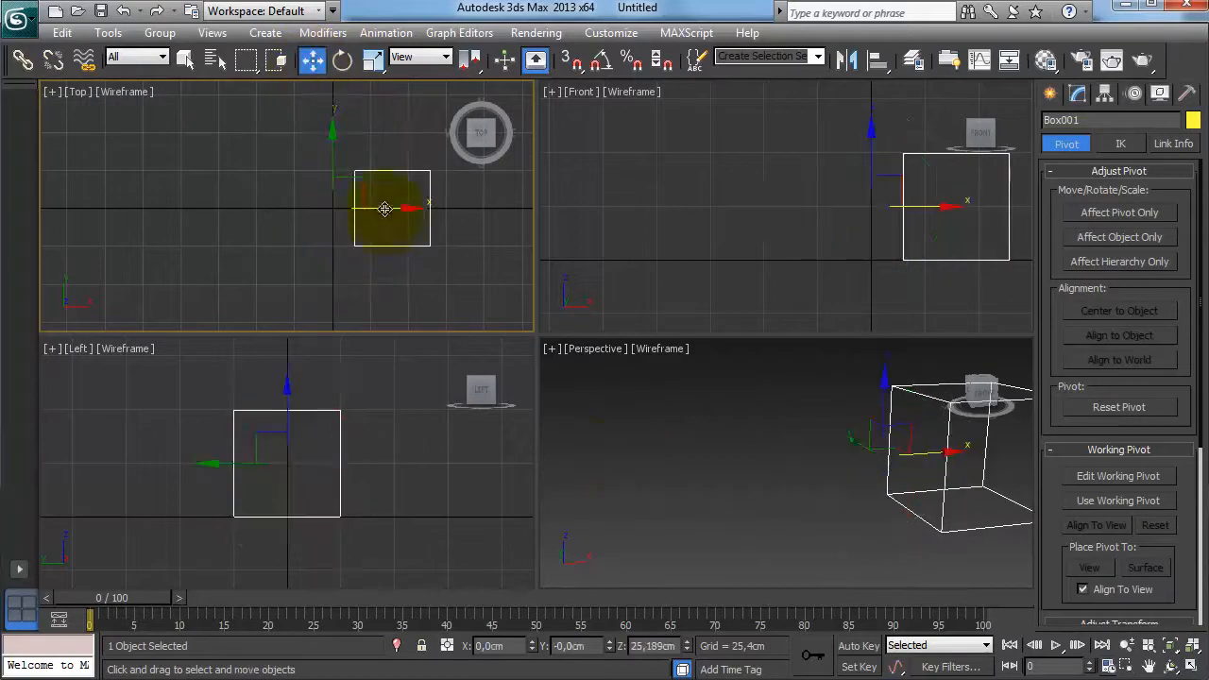
pyautogui.moveTo(349, 177); pyautogui.dragTo(305, 151)
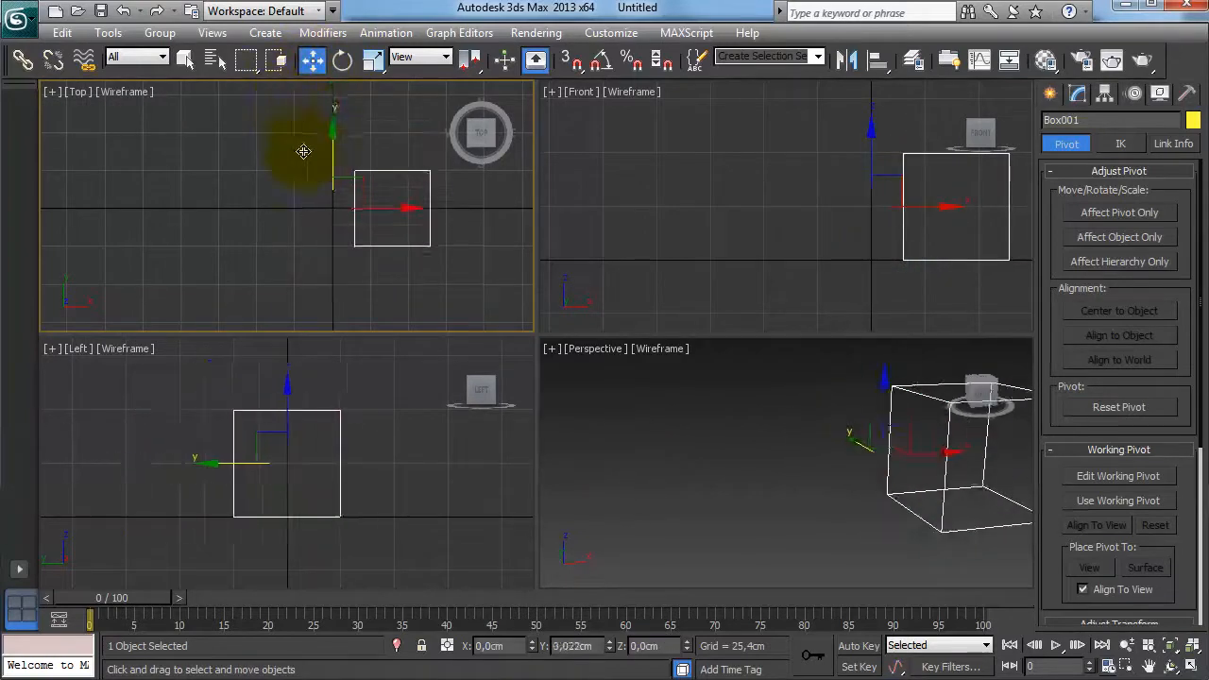
# Scale the box from its offset pivot to about 60% in X, 90% in Y and 103% in Z
pyautogui.click(383, 65)
pyautogui.click(909, 443)
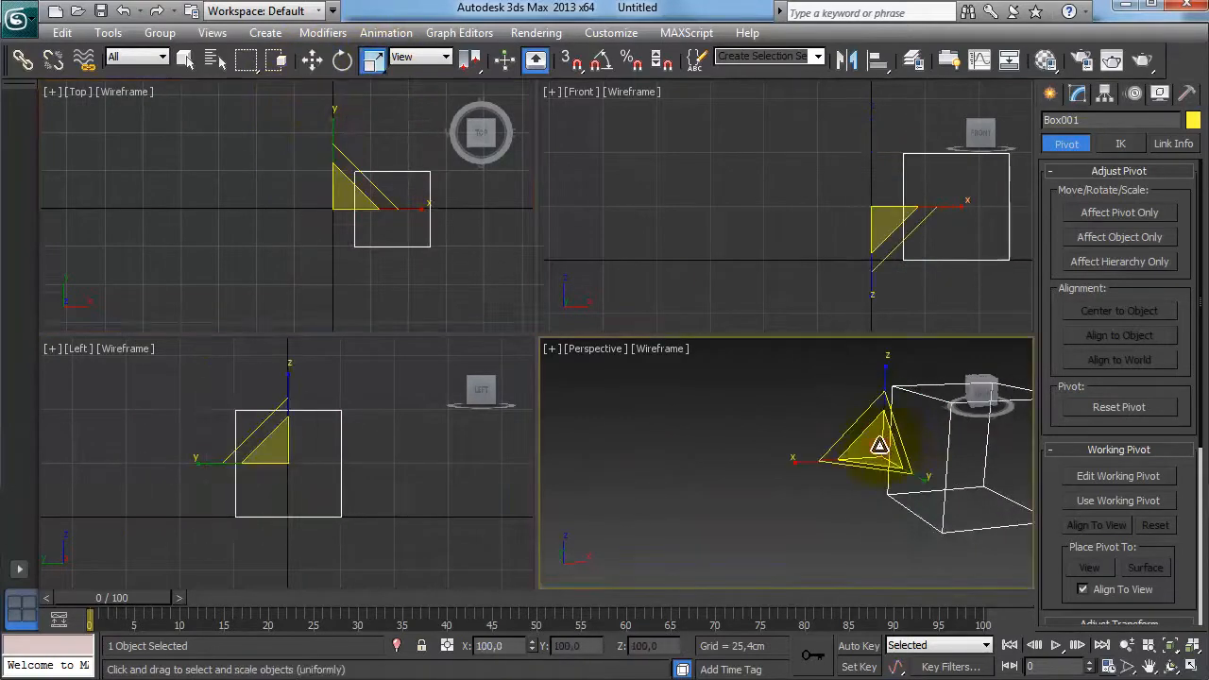
pyautogui.moveTo(863, 449); pyautogui.dragTo(784, 467, button='middle')
pyautogui.moveTo(771, 464); pyautogui.dragTo(808, 406)
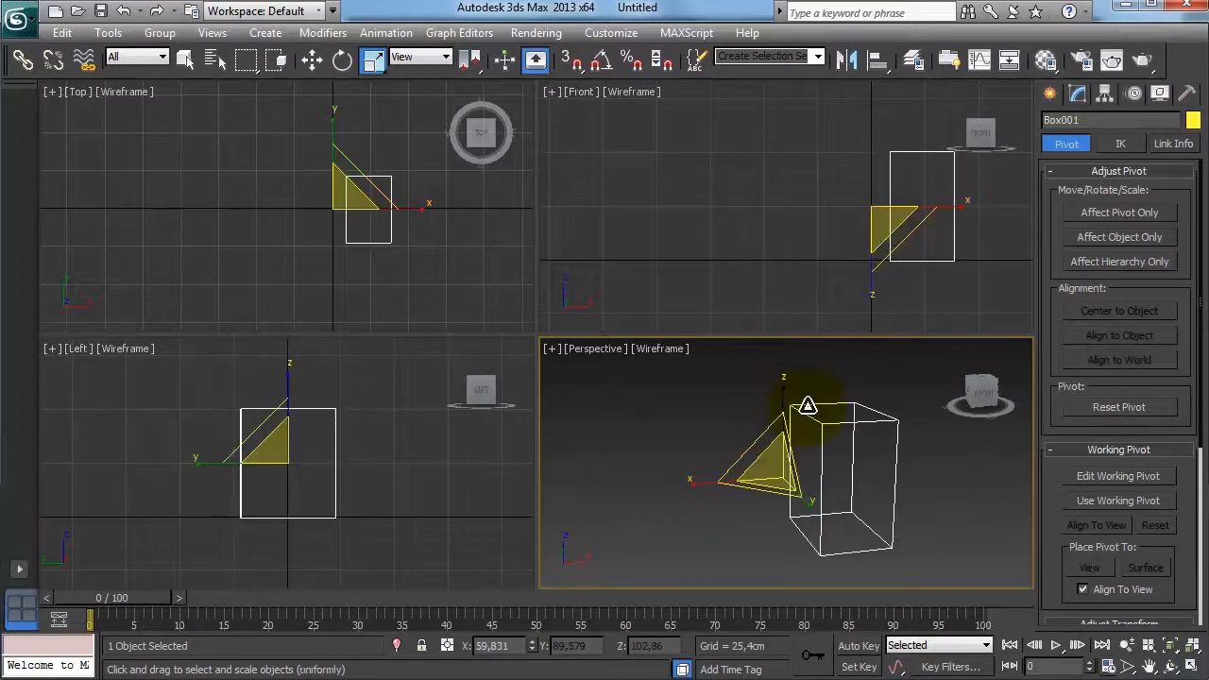